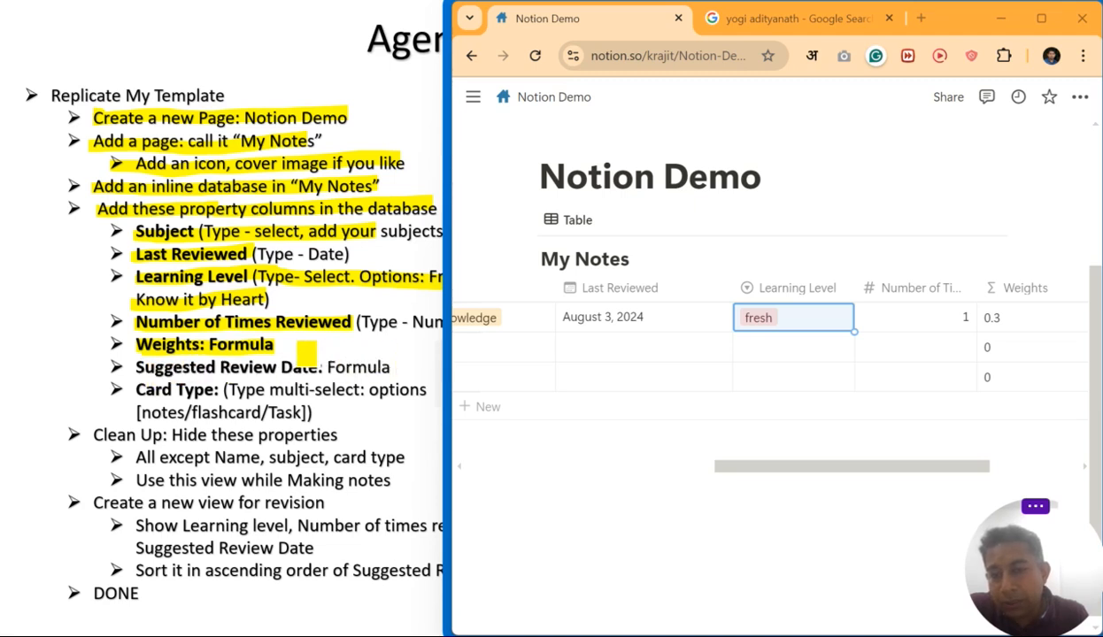
- Highlight the Weights and Suggested Review Date items in the agenda slide's list of property columns
left_click_drag(364, 354, 263, 362)
left_click_drag(134, 367, 324, 369)
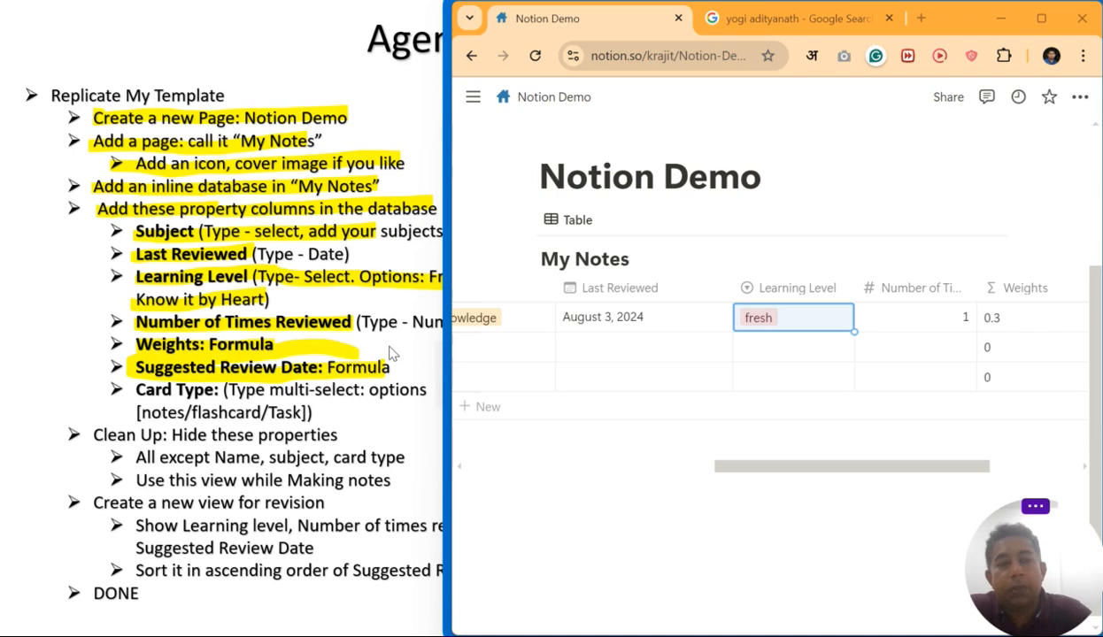
left_click(389, 348)
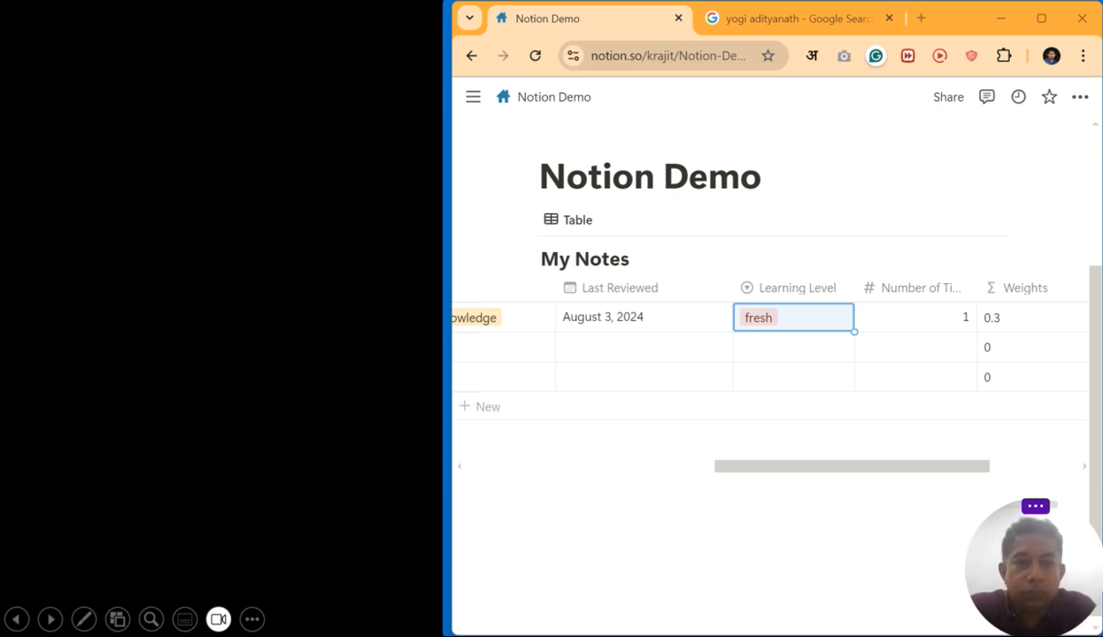
- Maximize the Notion browser window and add a new property named Suggested Review Date to the My Notes table
left_click(1039, 19)
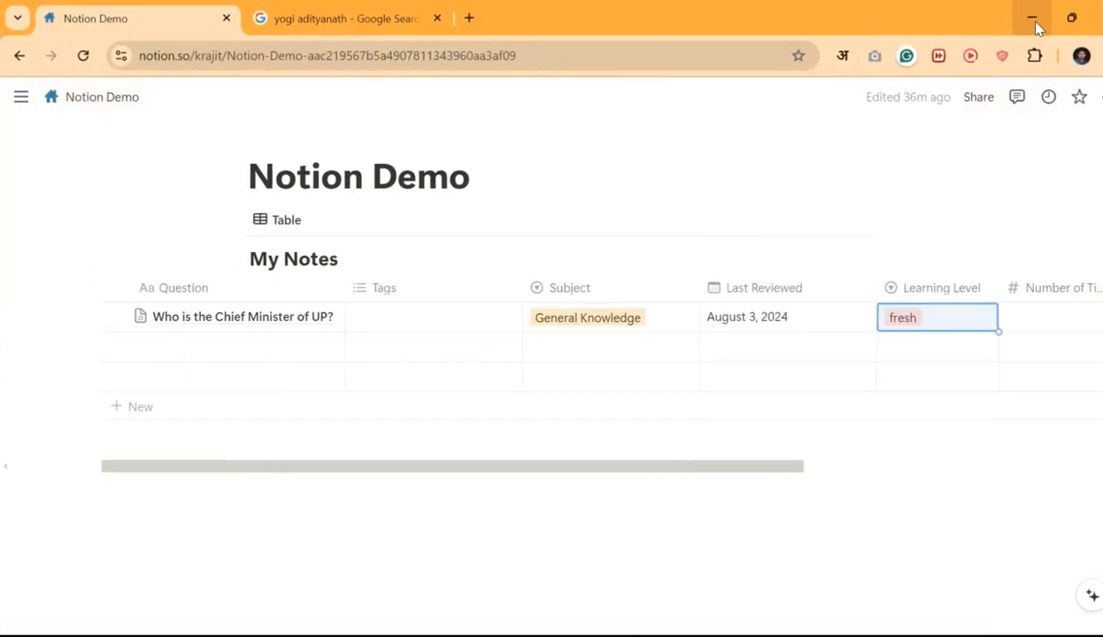
left_click_drag(584, 467, 788, 472)
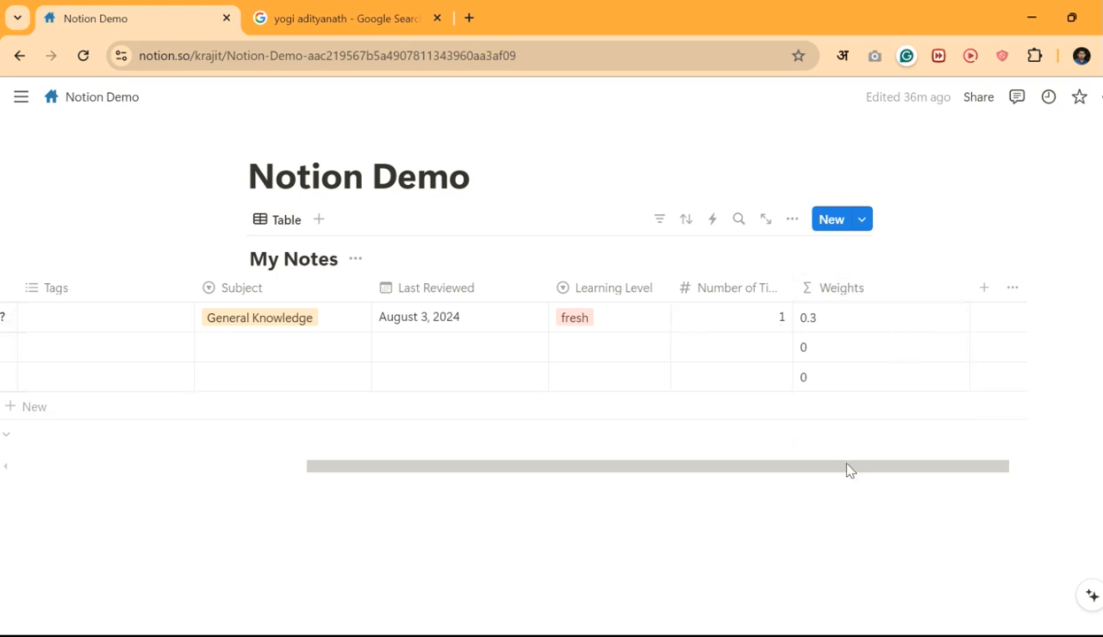
left_click_drag(847, 471, 908, 438)
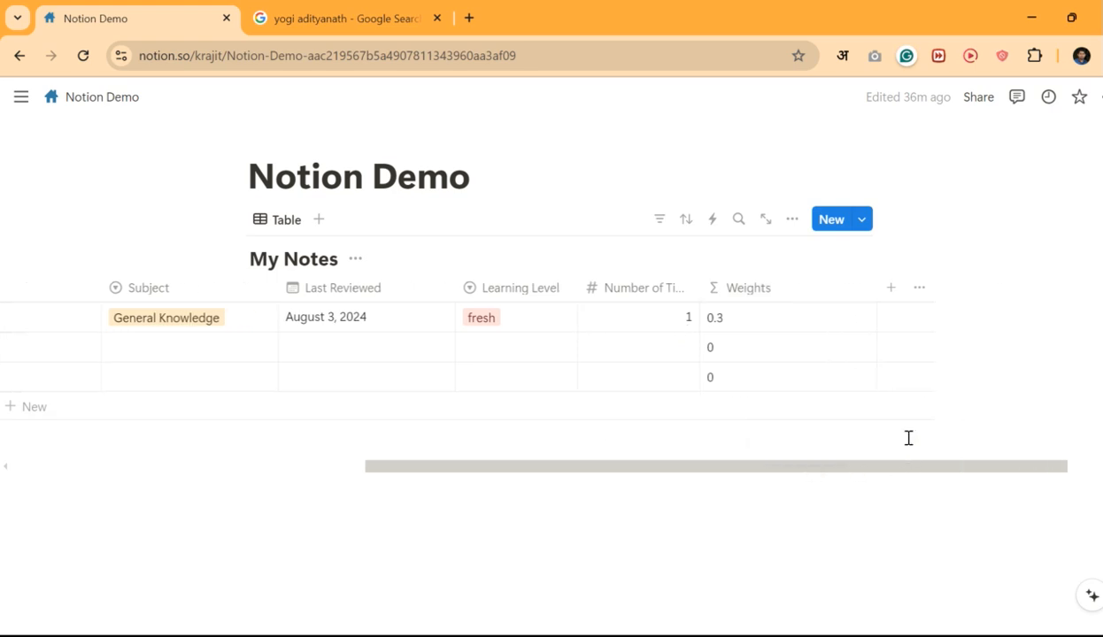
left_click(891, 288)
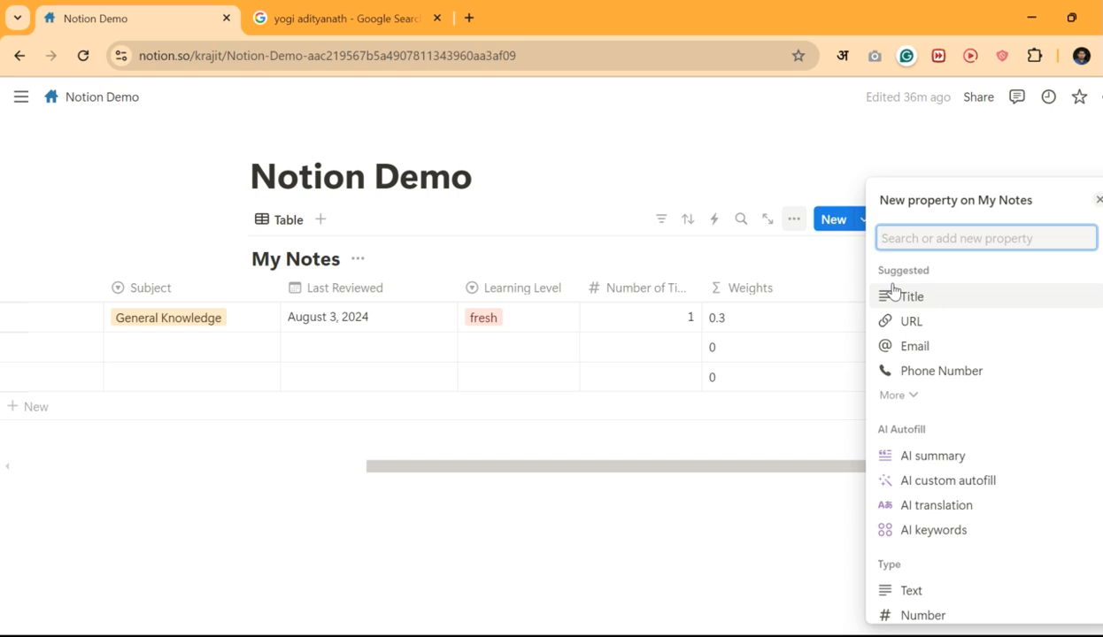
type("Suggest")
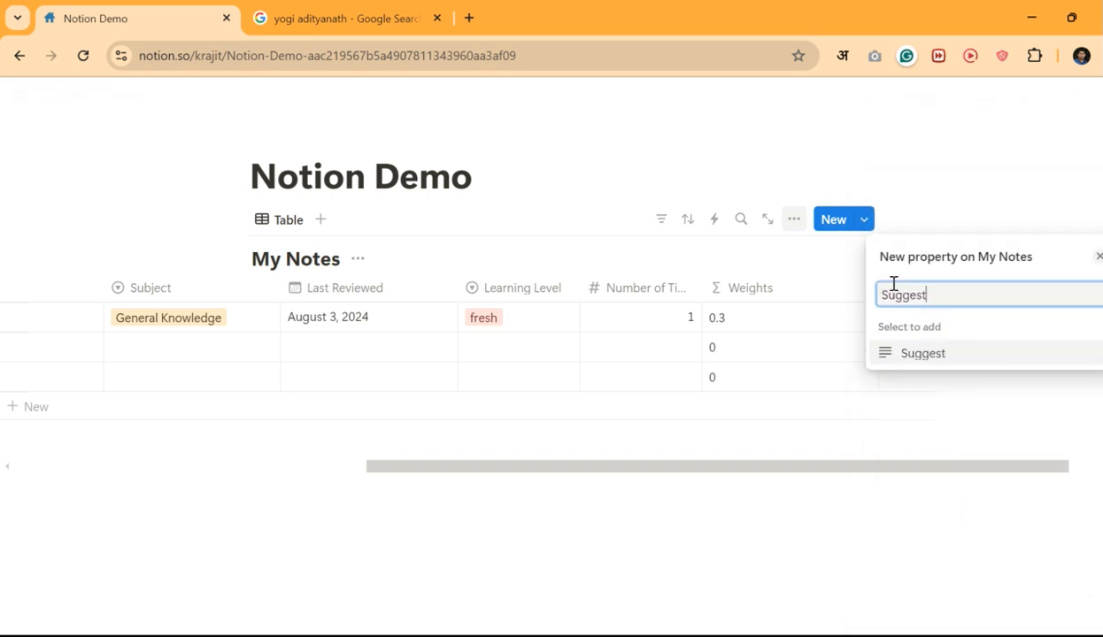
type("ed Reivew")
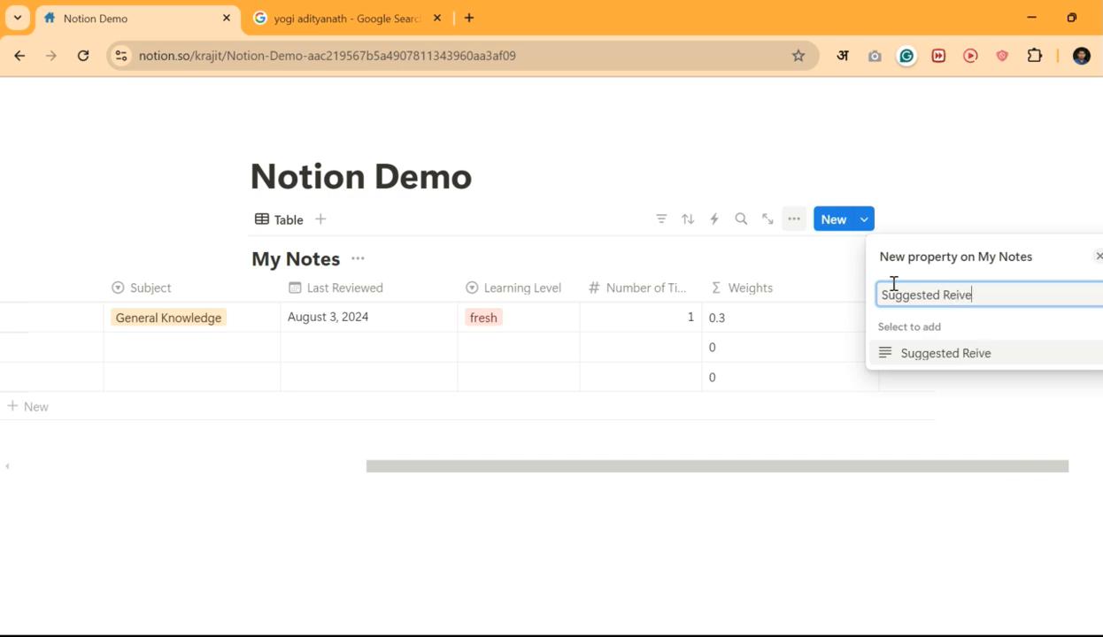
key("BackSpace")
key("BackSpace")
key("BackSpace")
key("BackSpace")
type("view Data")
key("BackSpace")
key("BackSpace")
type("te")
key("Return")
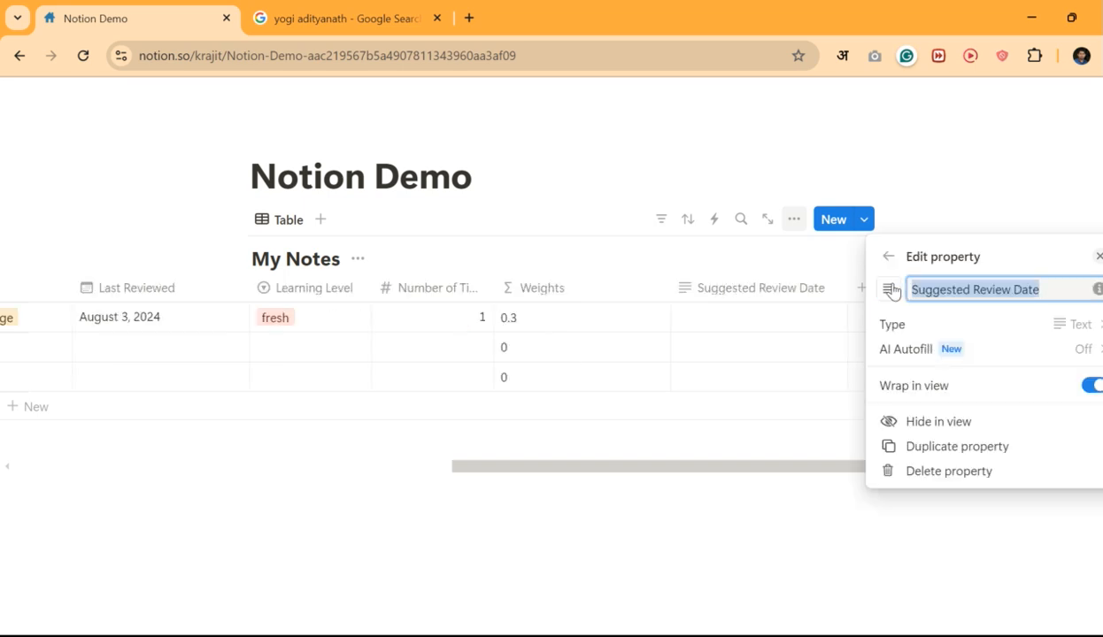
- Change the Suggested Review Date property's type to Formula
left_click(913, 329)
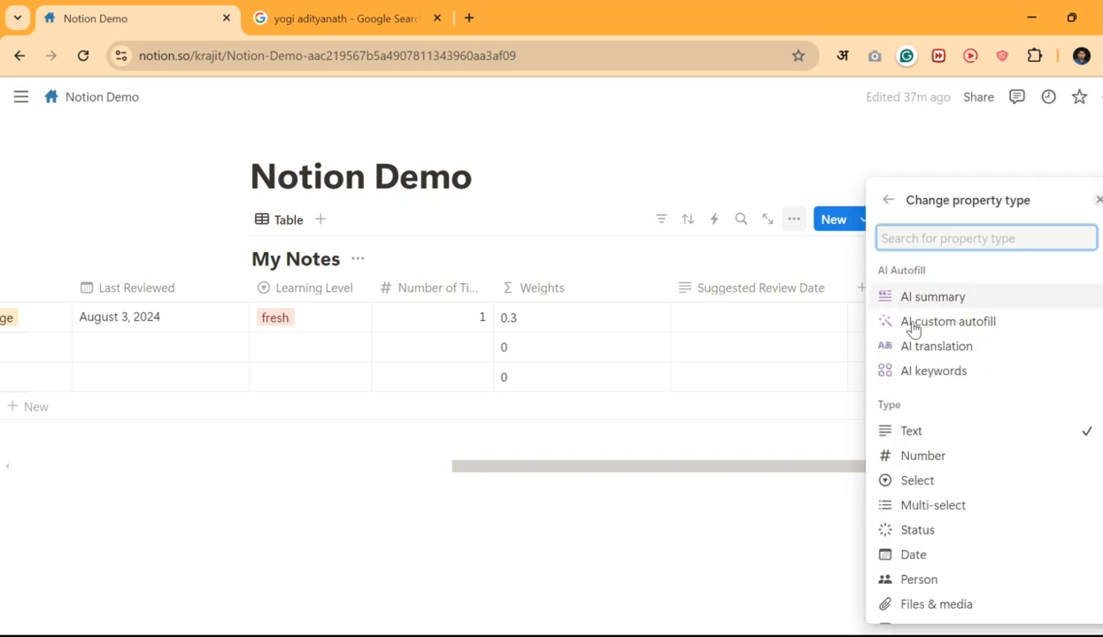
type("for")
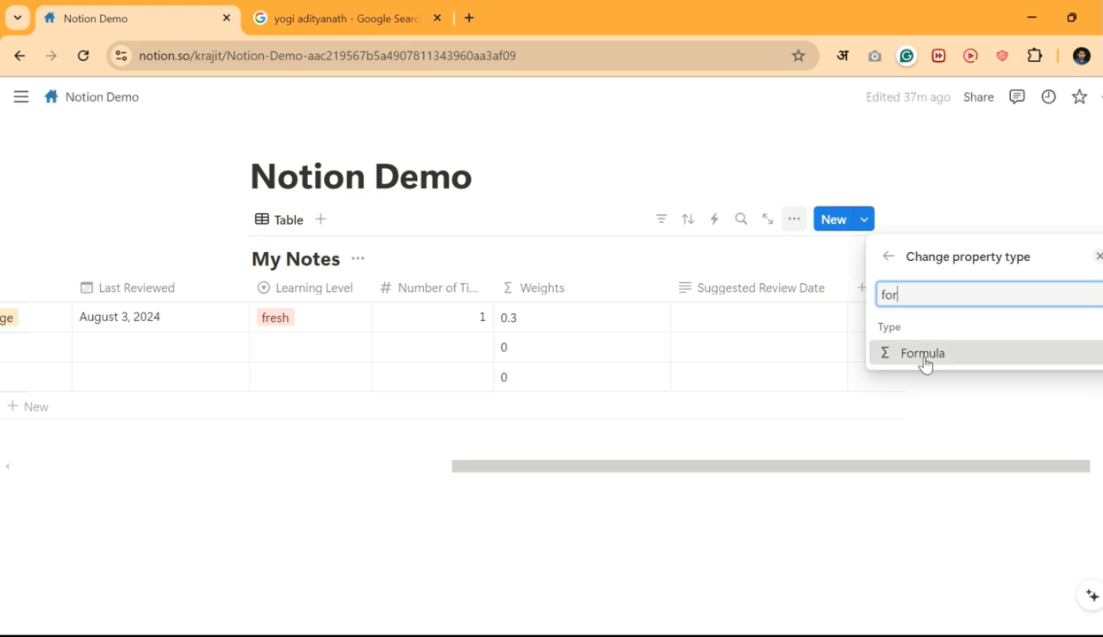
left_click(922, 354)
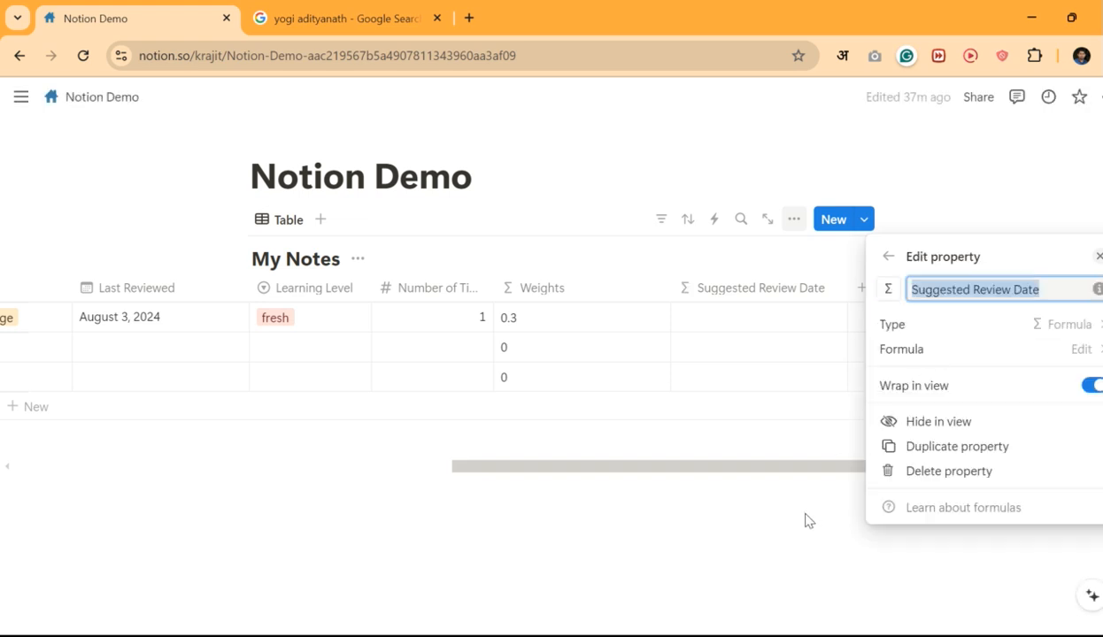
left_click(922, 356)
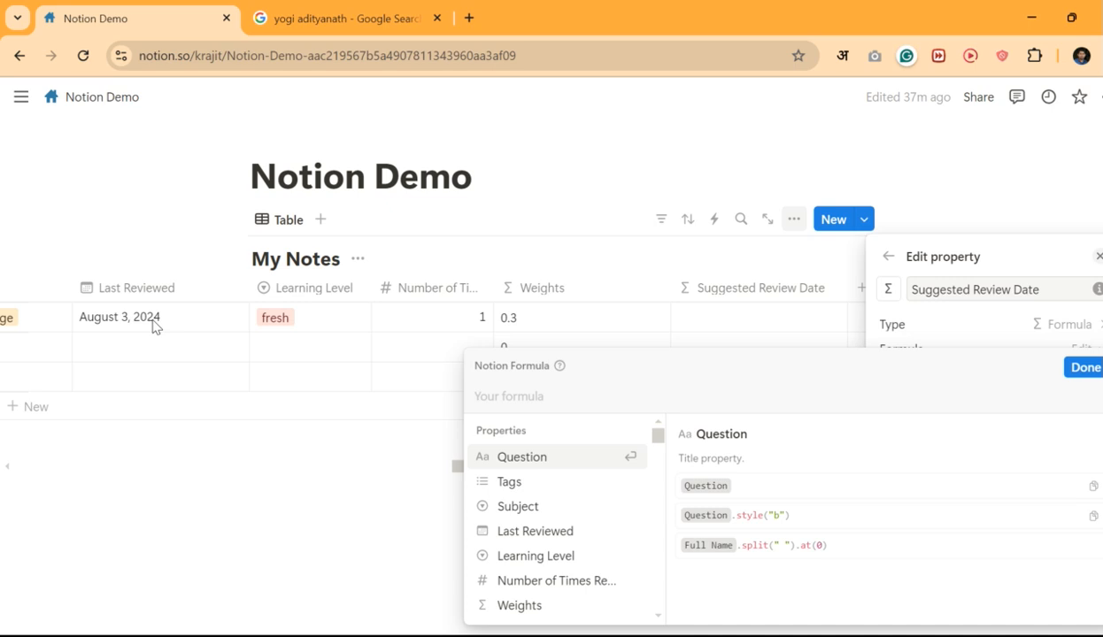
key("Escape")
key("Escape")
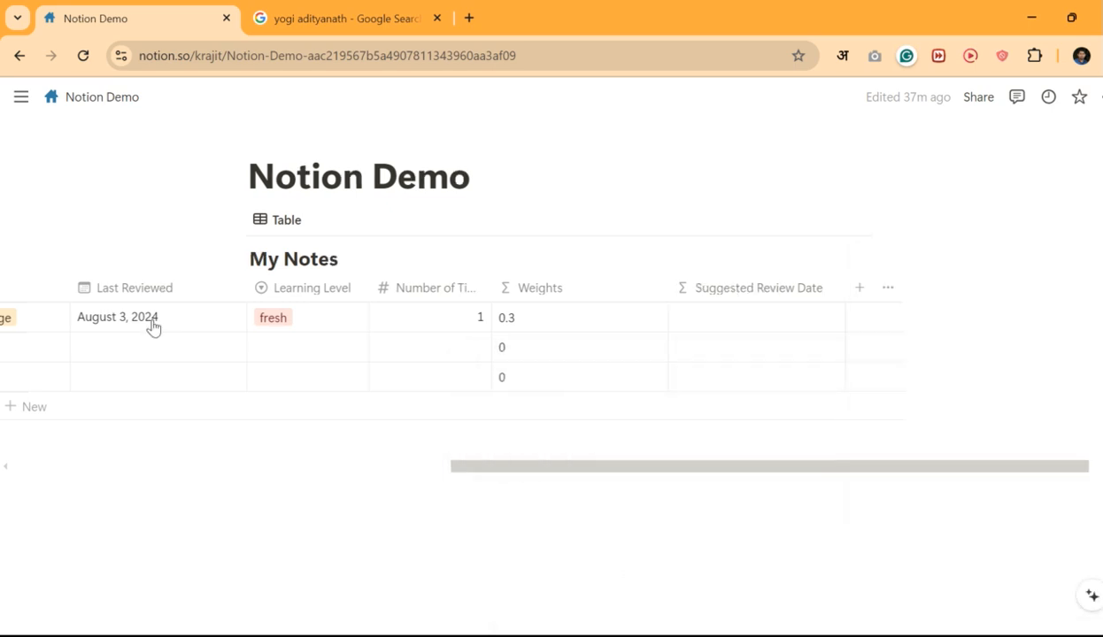
- In the first row, set Last Reviewed to July 29, 2024 and the number of times reviewed to 3
left_click(152, 326)
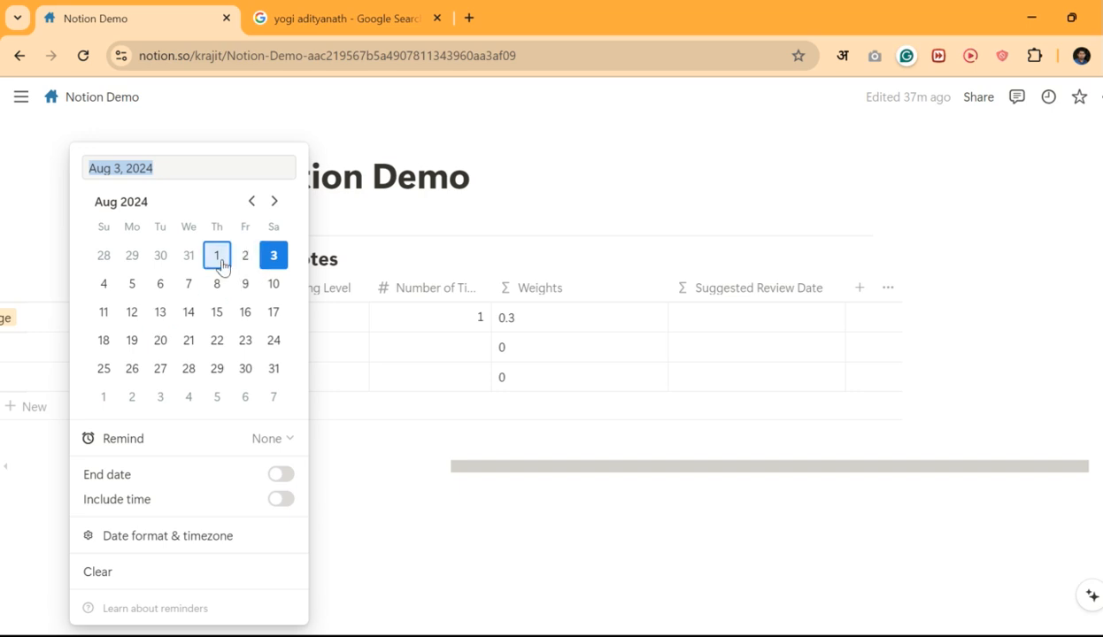
left_click(135, 257)
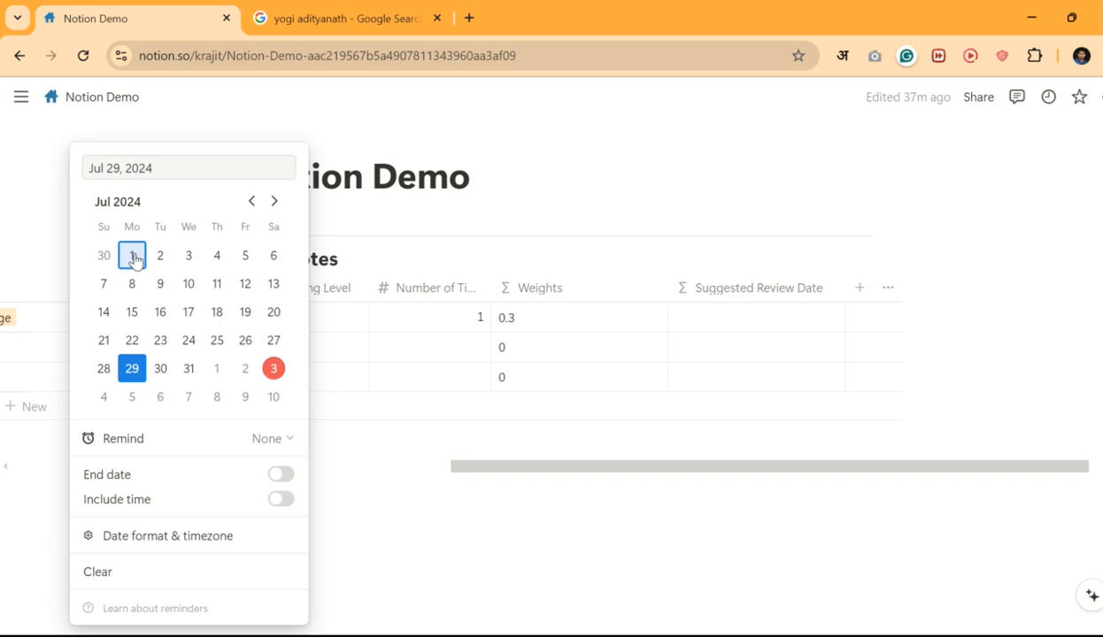
left_click(413, 537)
left_click(462, 317)
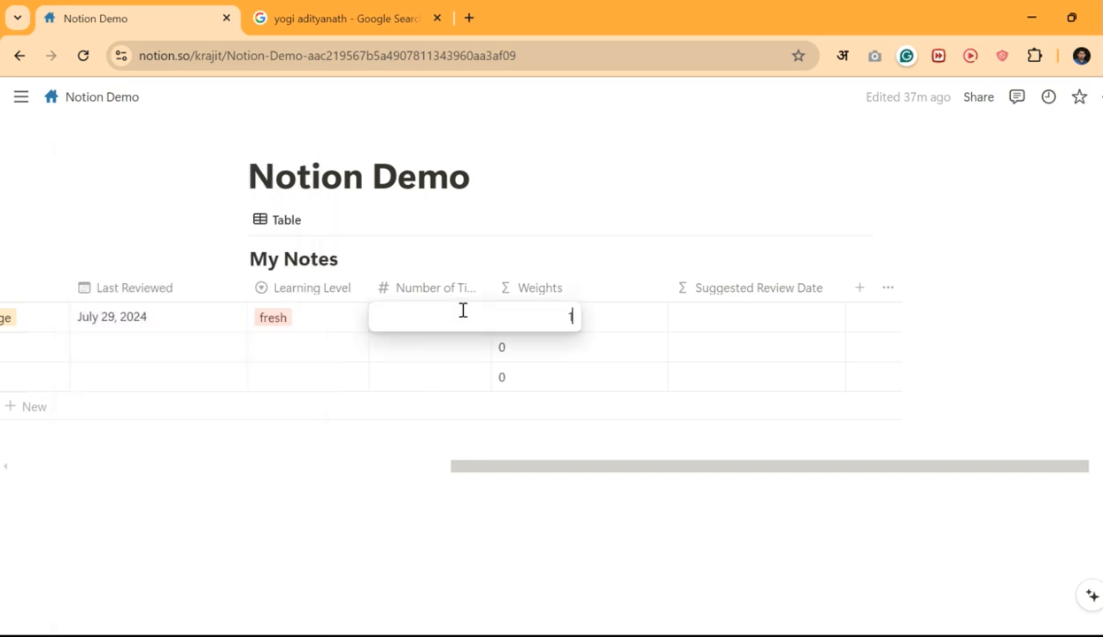
key("BackSpace")
type("3")
key("Return")
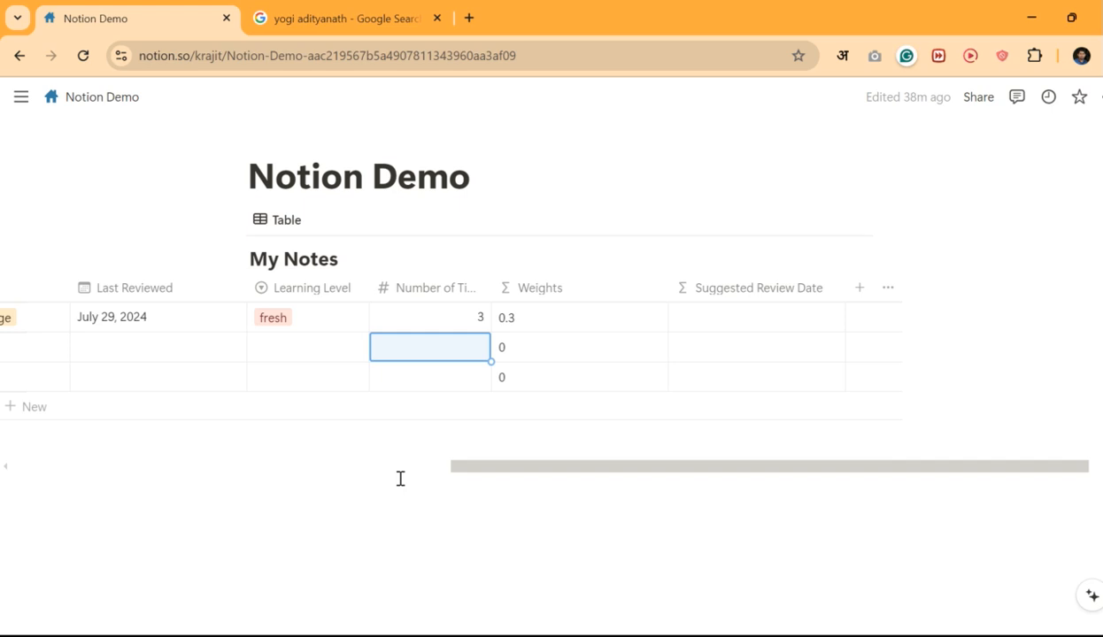
- Start the Suggested Review Date formula with the dateAdd function, leaving only its opening parenthesis
left_click(763, 325)
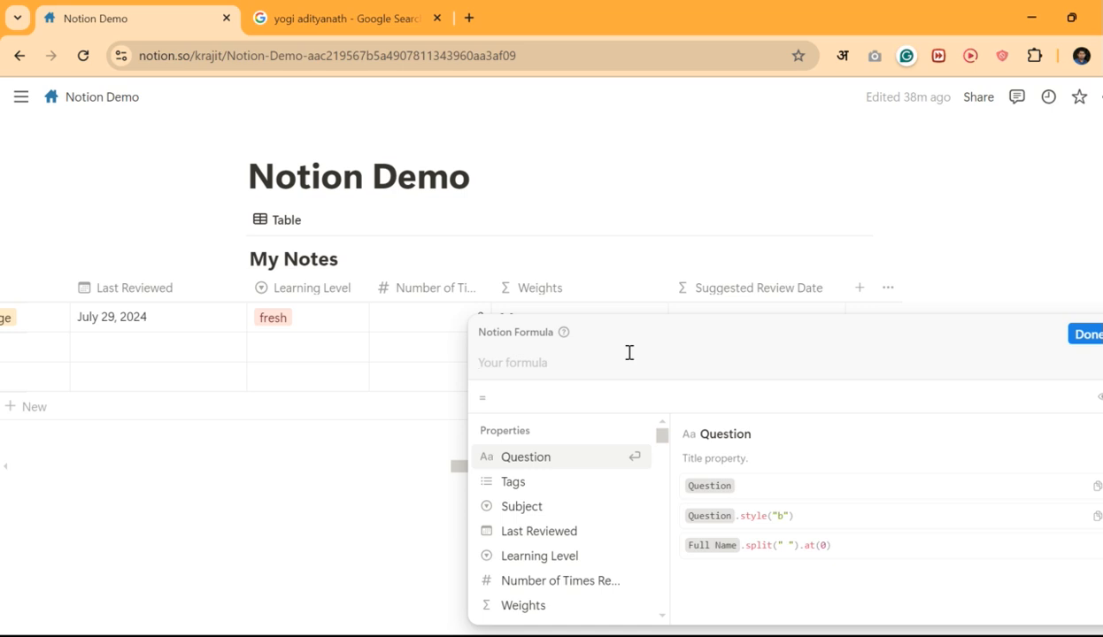
type("add")
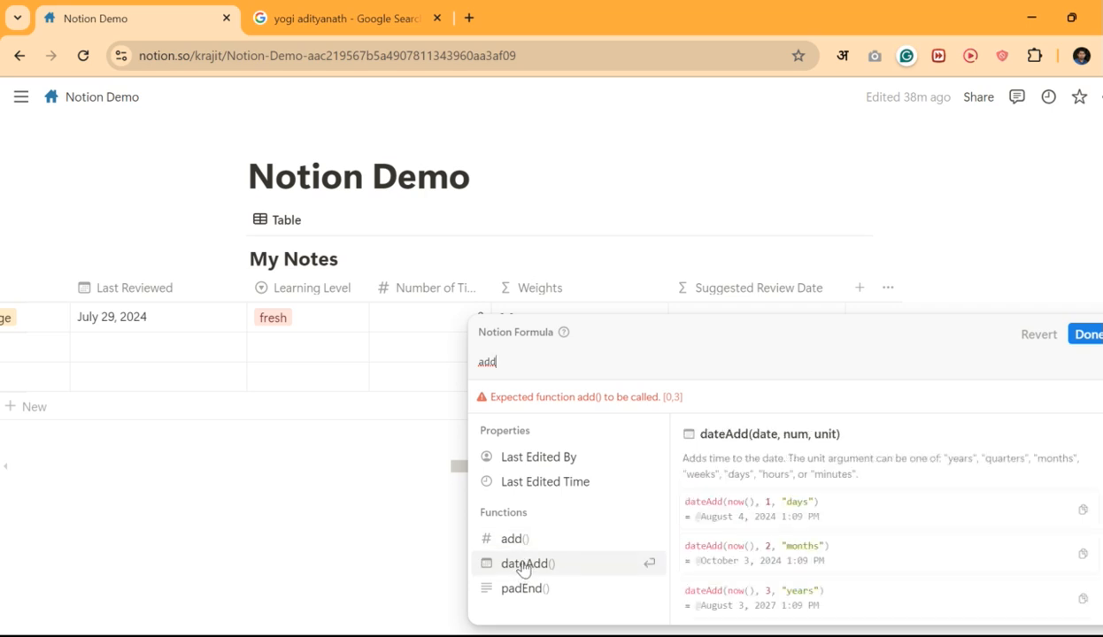
key("BackSpace")
key("BackSpace")
key("BackSpace")
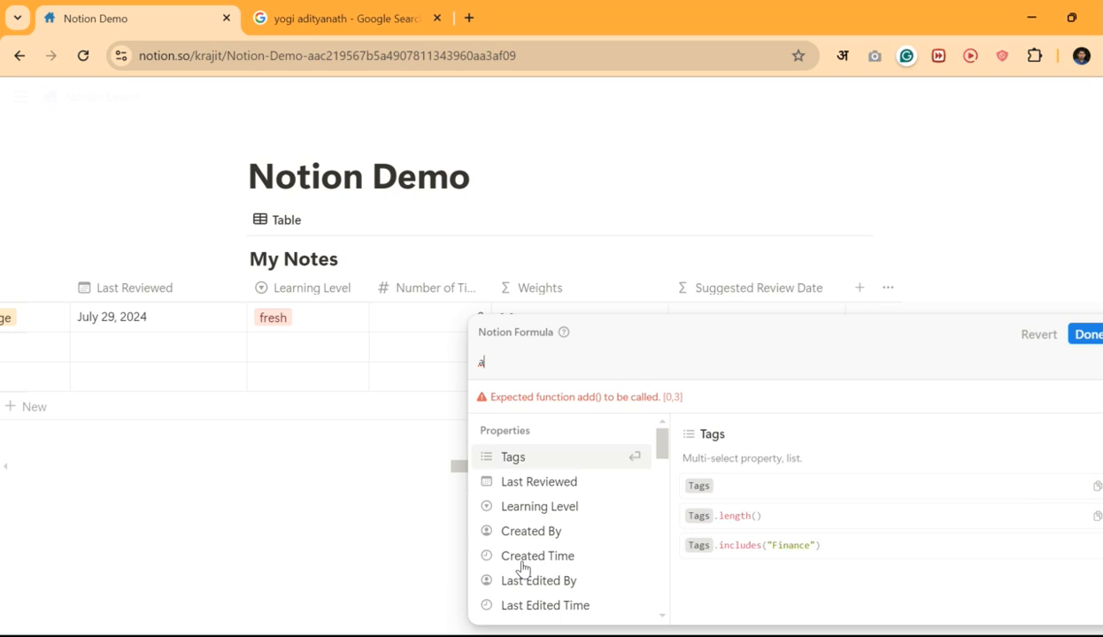
type("date")
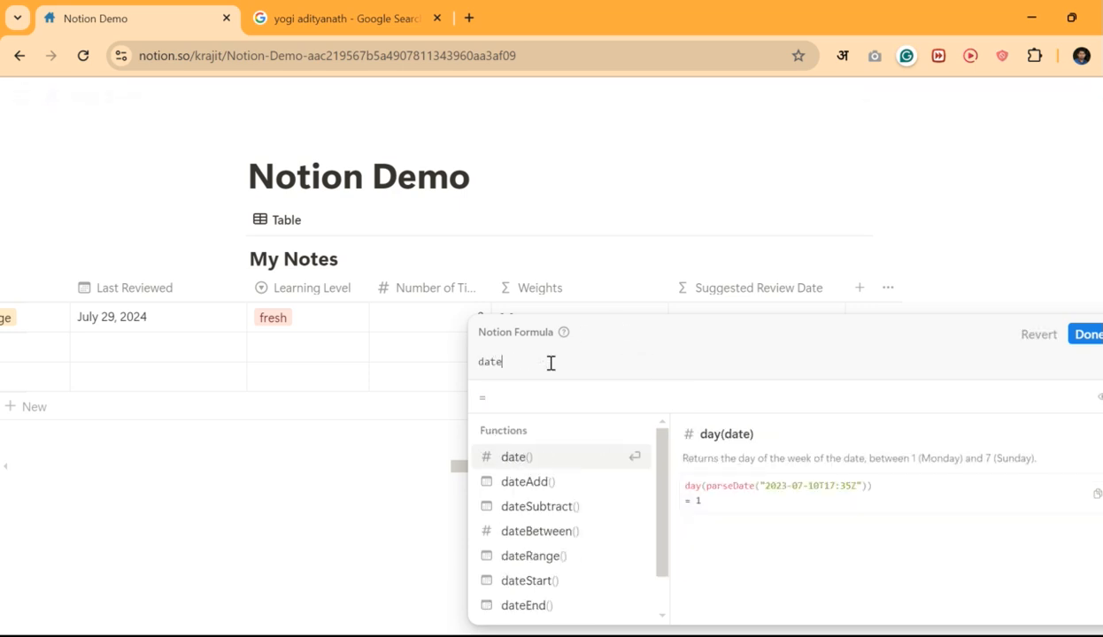
left_click(536, 482)
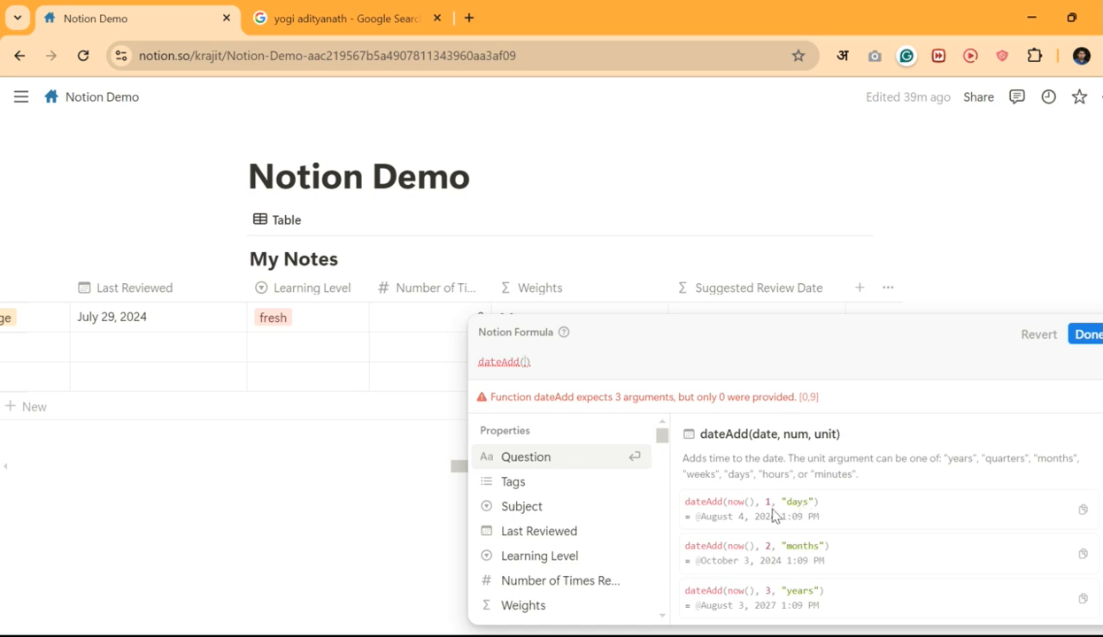
left_click(567, 356)
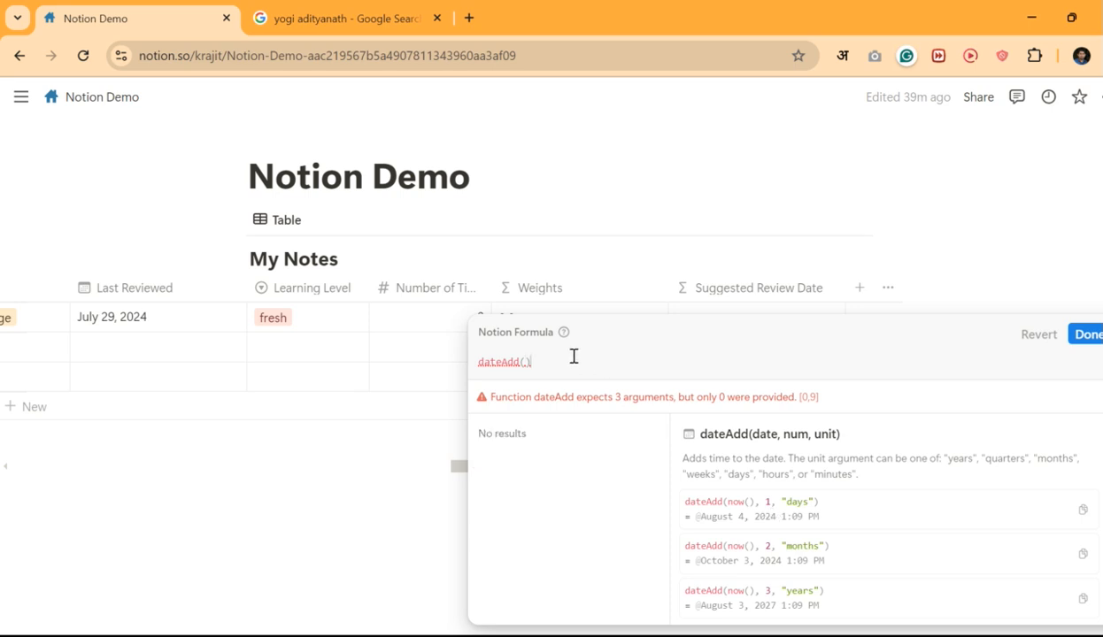
key("BackSpace")
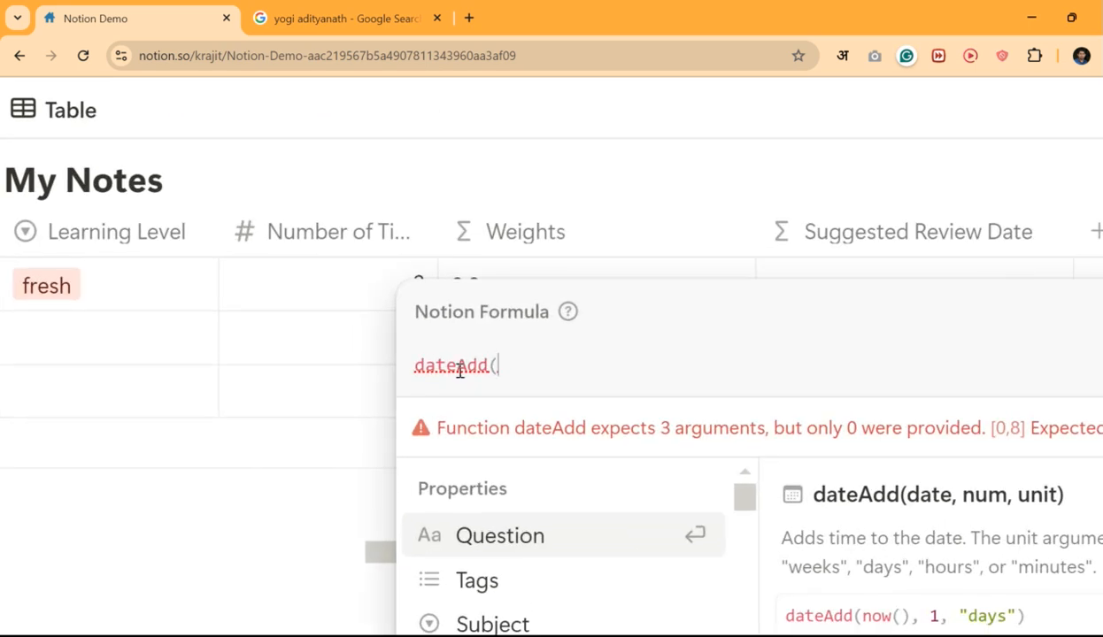
scroll(570, 377, "down", 5)
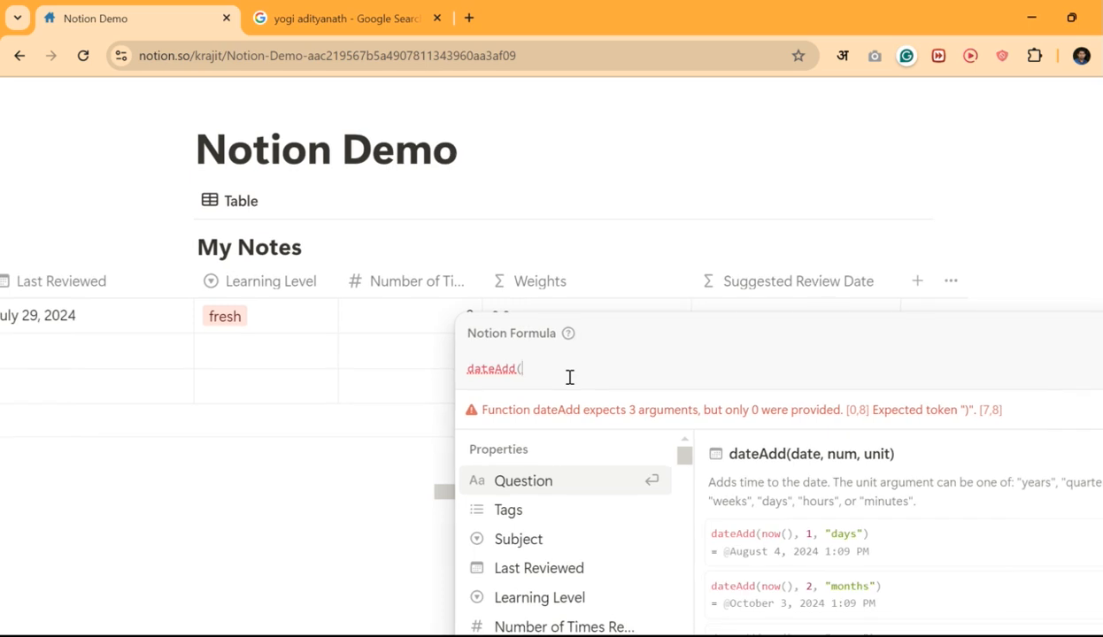
mouse_move(125, 344)
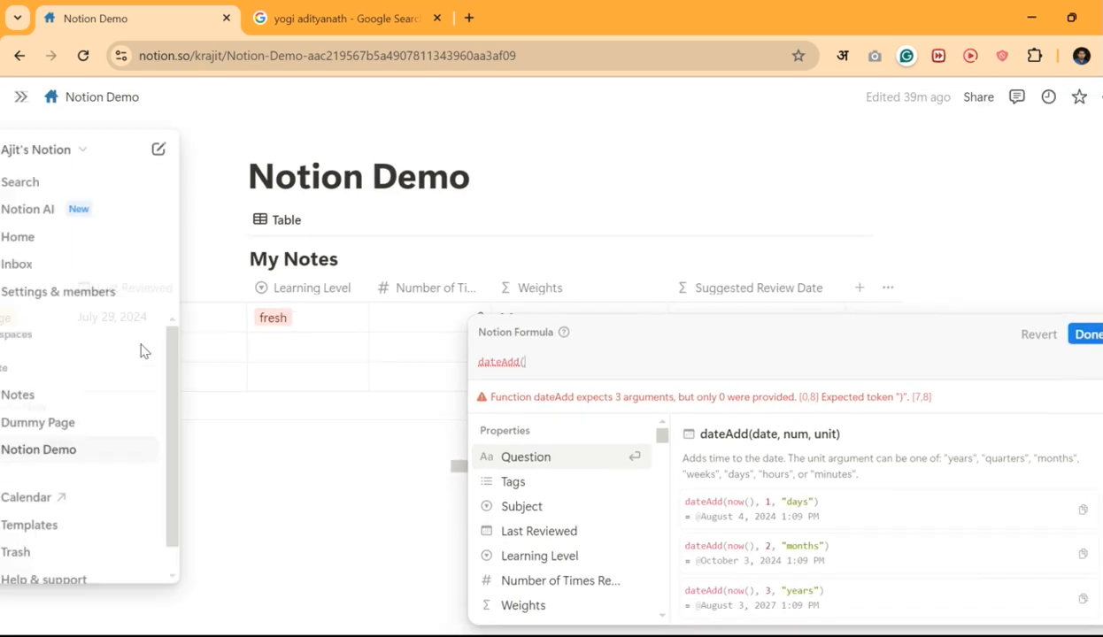
key("Escape")
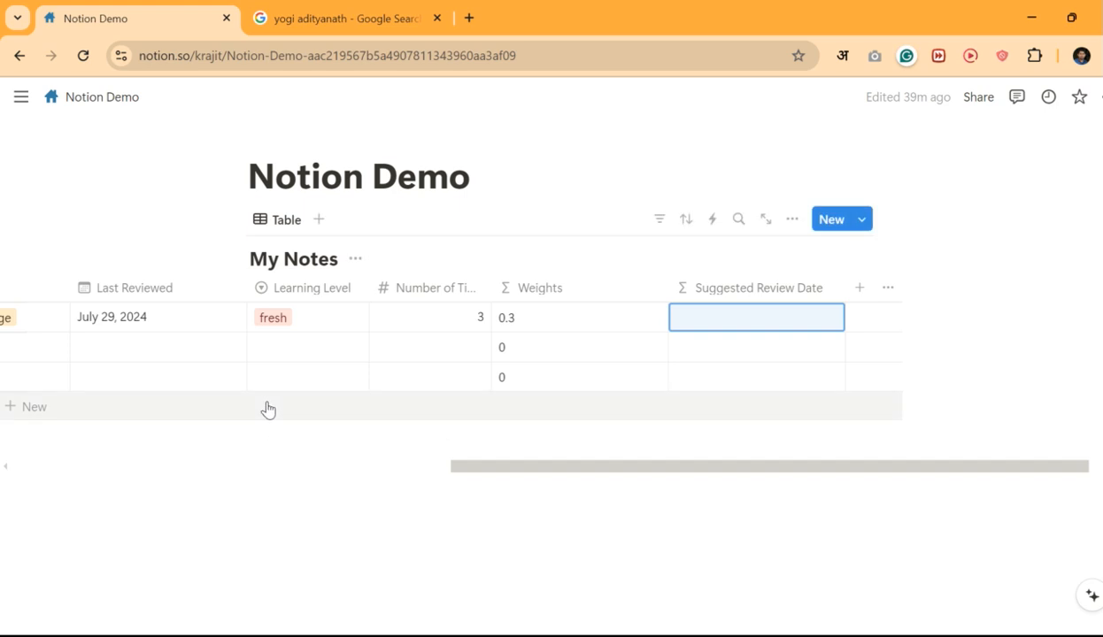
- Complete the Suggested Review Date formula as dateAdd(Last Reviewed, Number of Times Reviewed, "days")
left_click(724, 331)
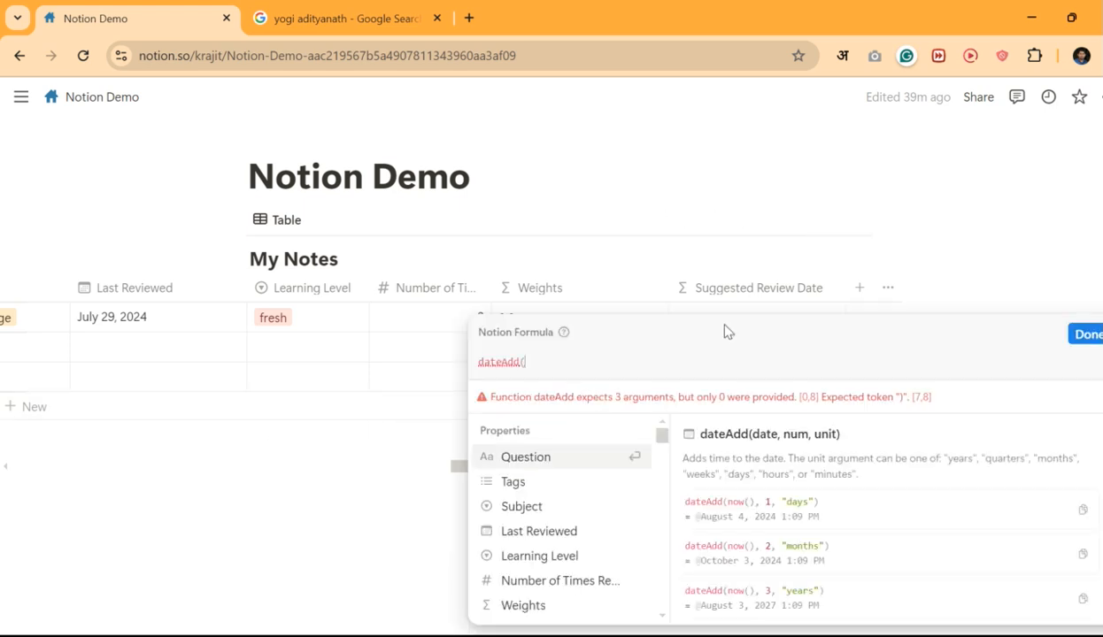
left_click(558, 537)
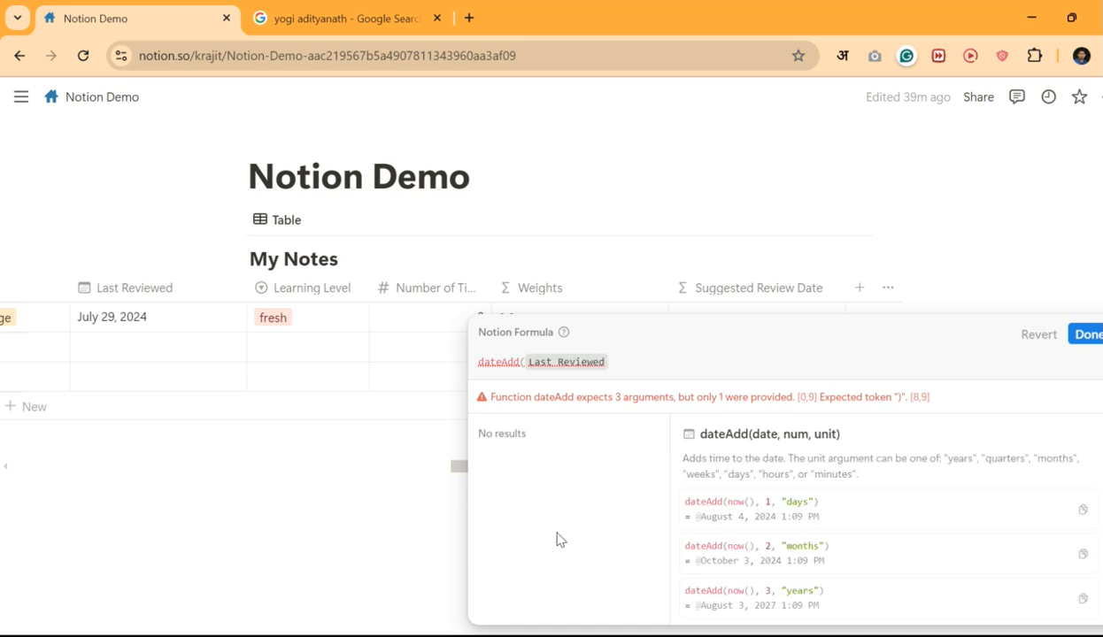
type(",")
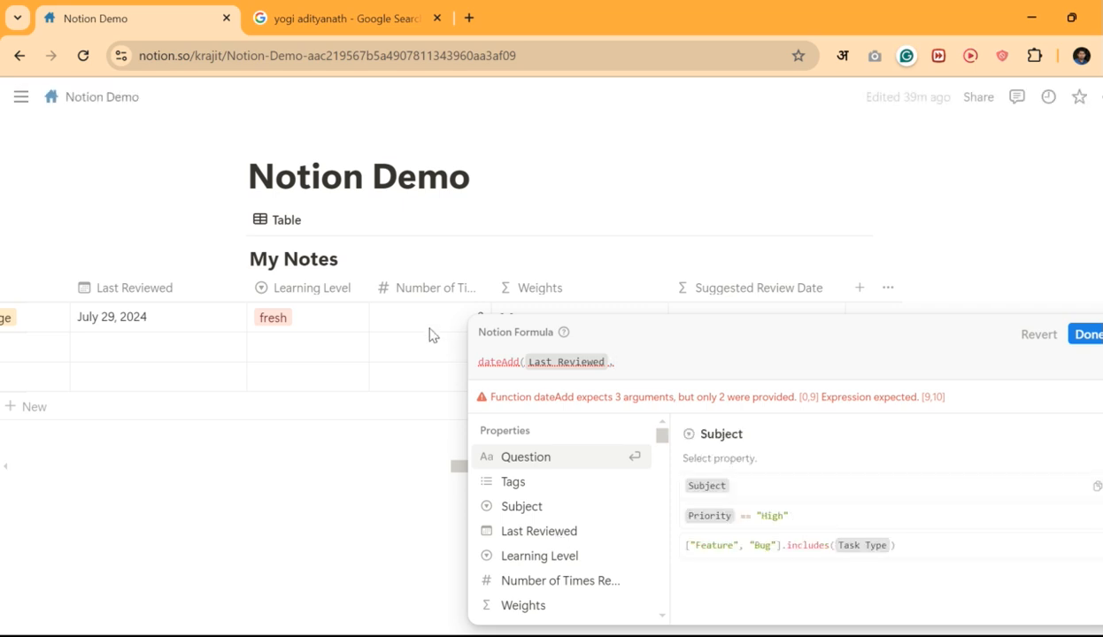
left_click(535, 580)
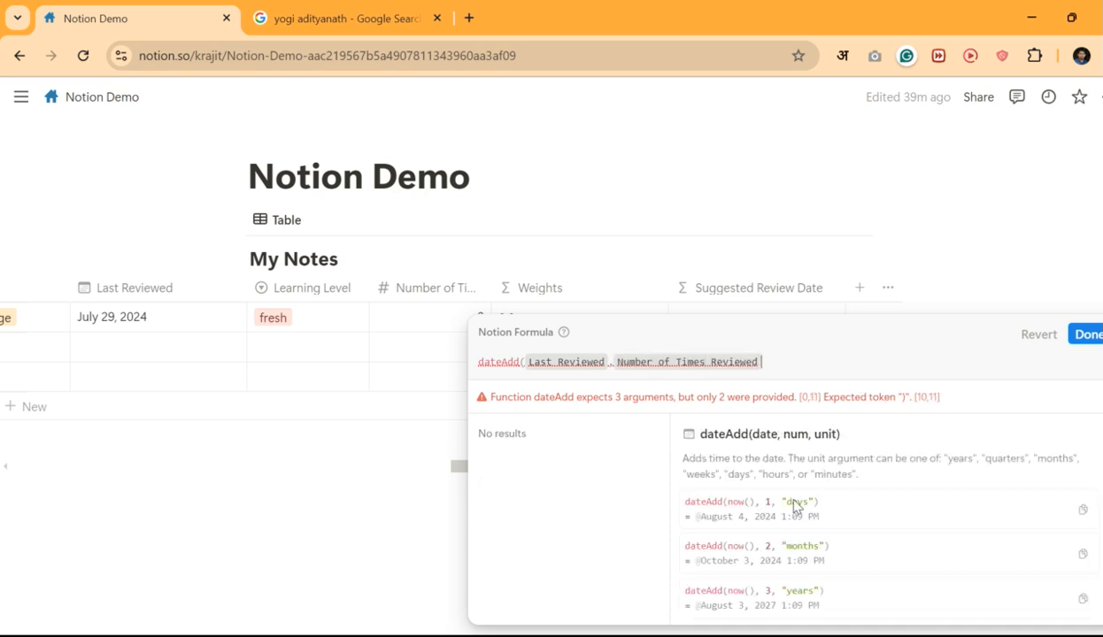
type(",")
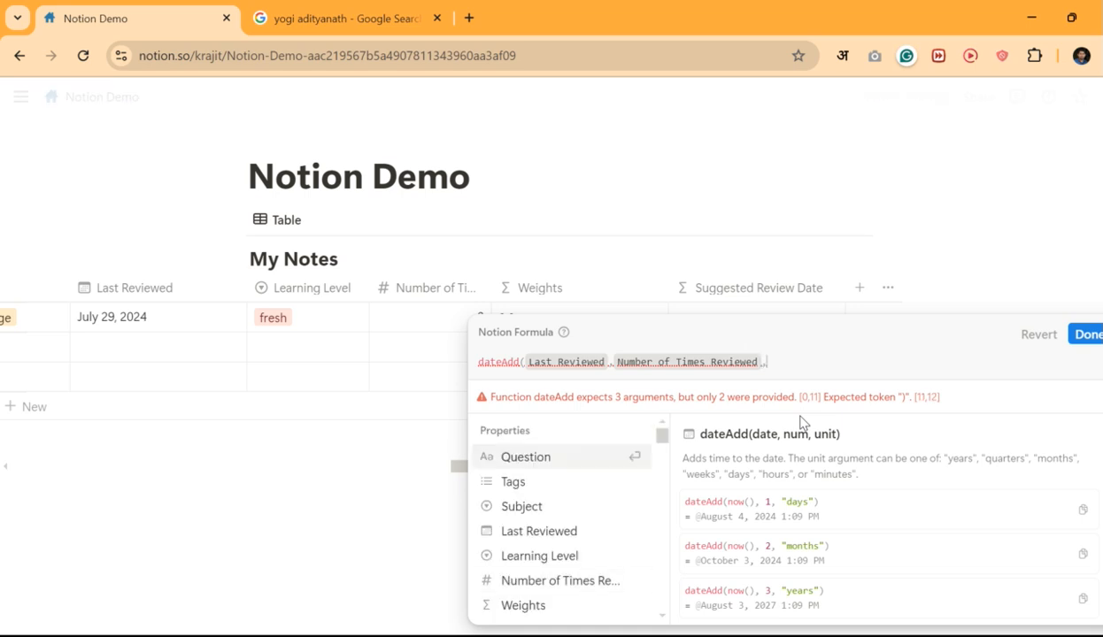
type(" \"days")
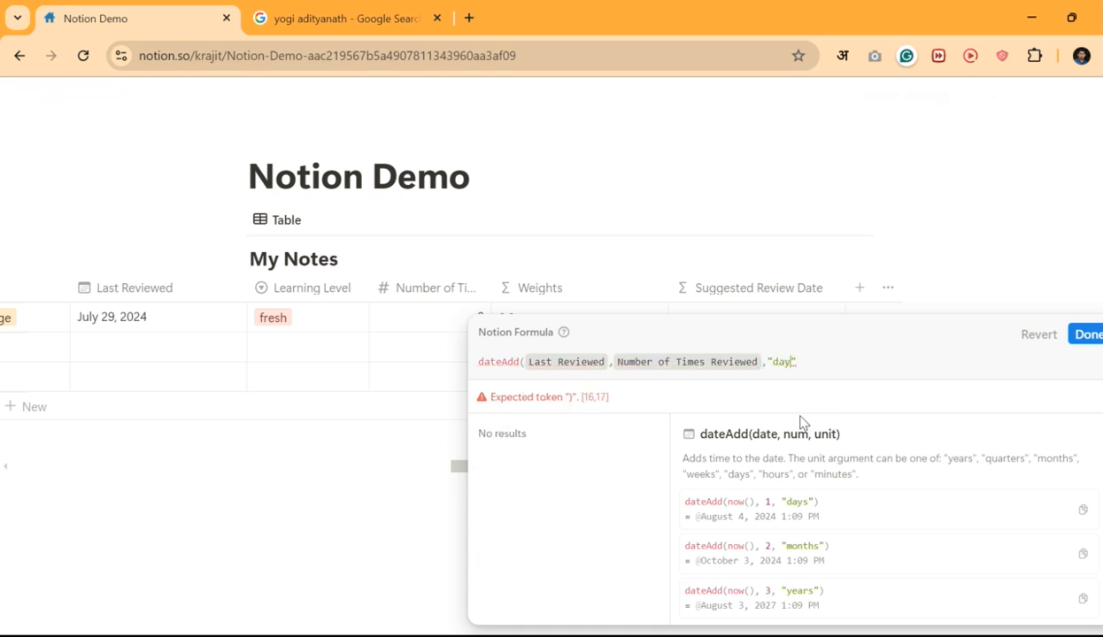
type(")")
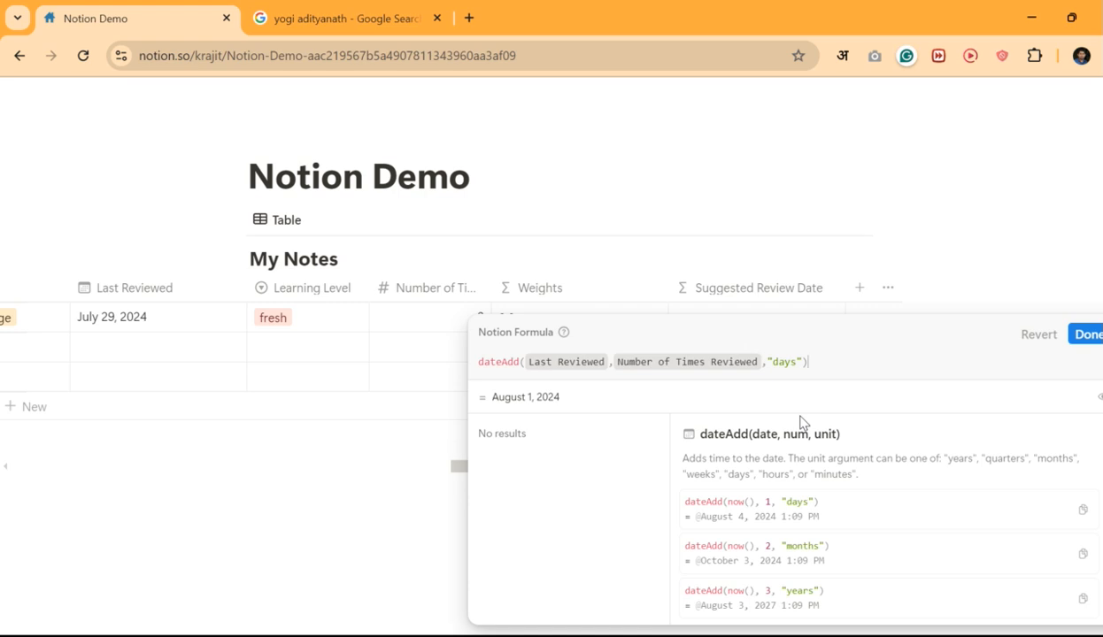
- Save the Suggested Review Date formula and set the first row's number of times reviewed to 10
left_click(1081, 336)
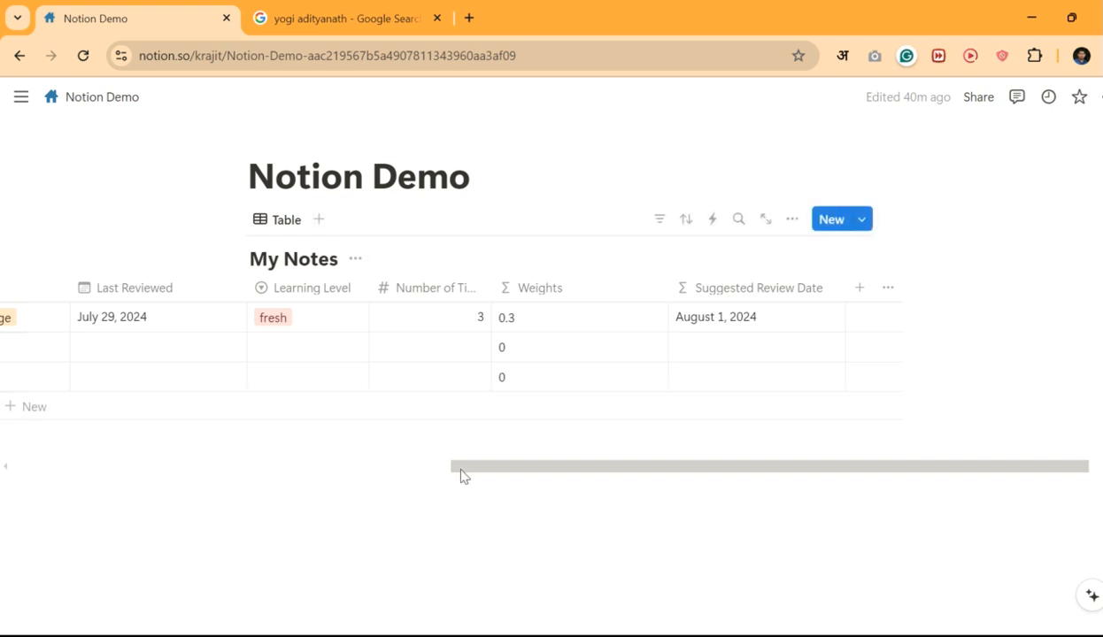
scroll(460, 476, "left", 1)
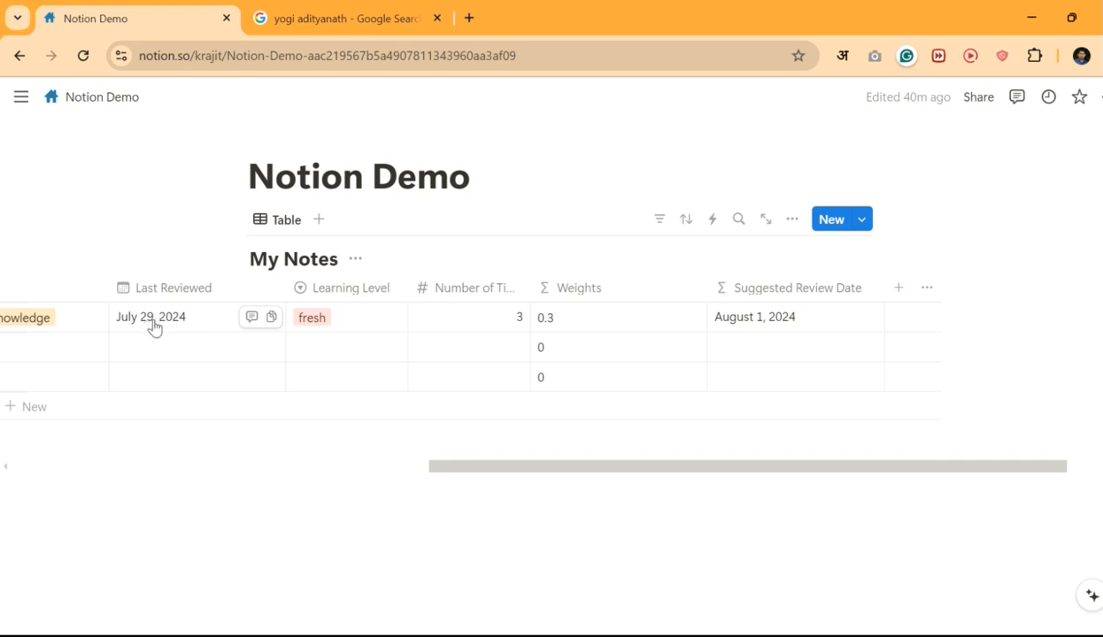
left_click(502, 320)
key("BackSpace")
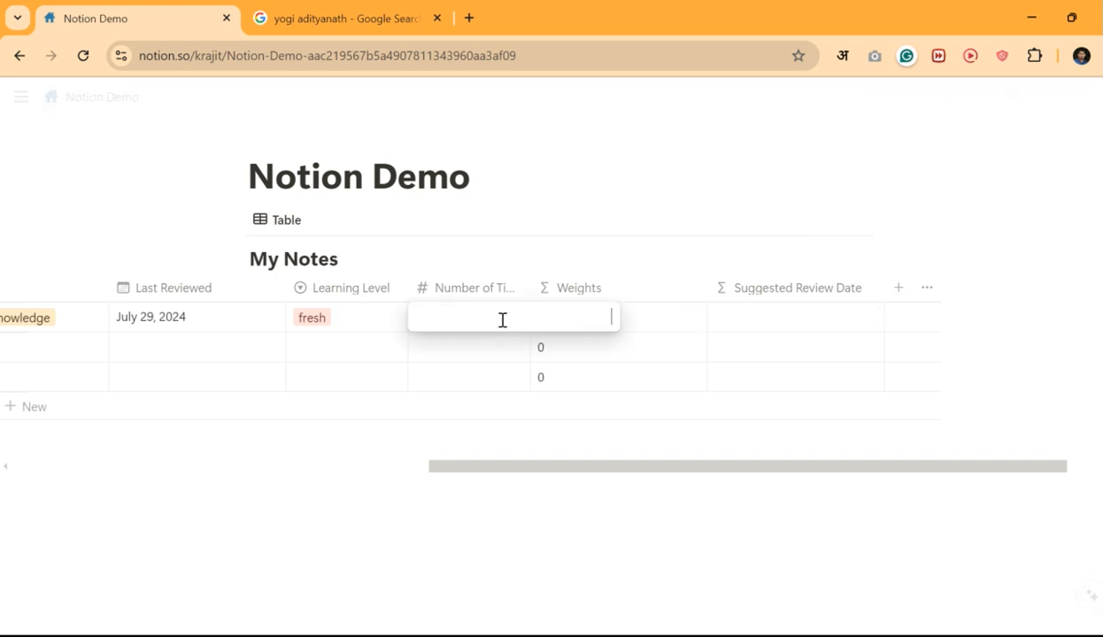
type("10")
key("Return")
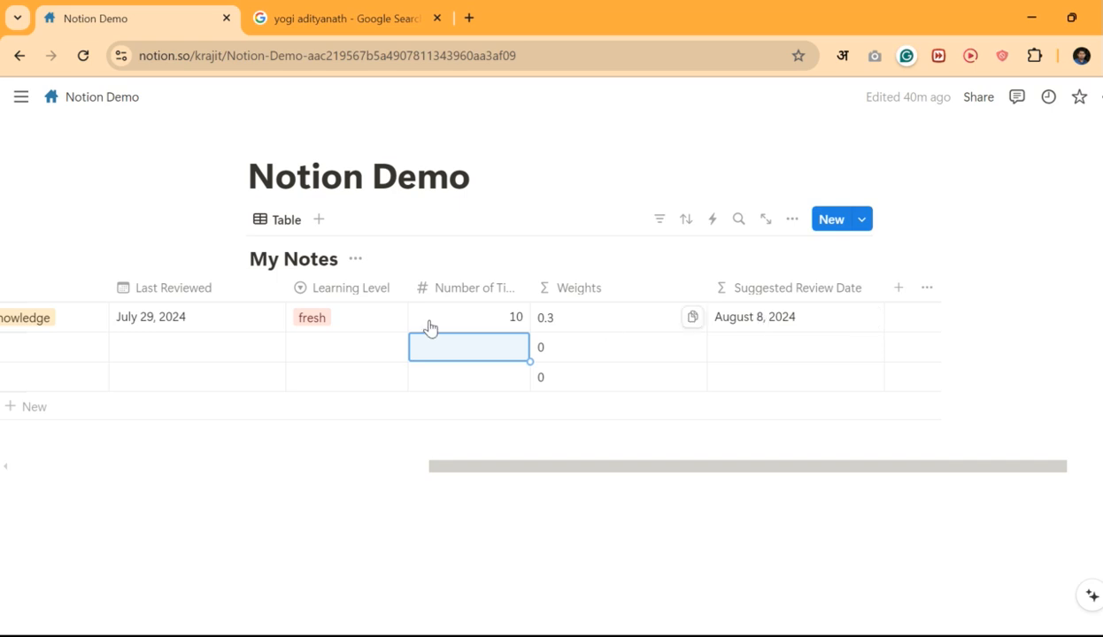
- Set the first row's Last Reviewed date to July 1, 2024
left_click(217, 319)
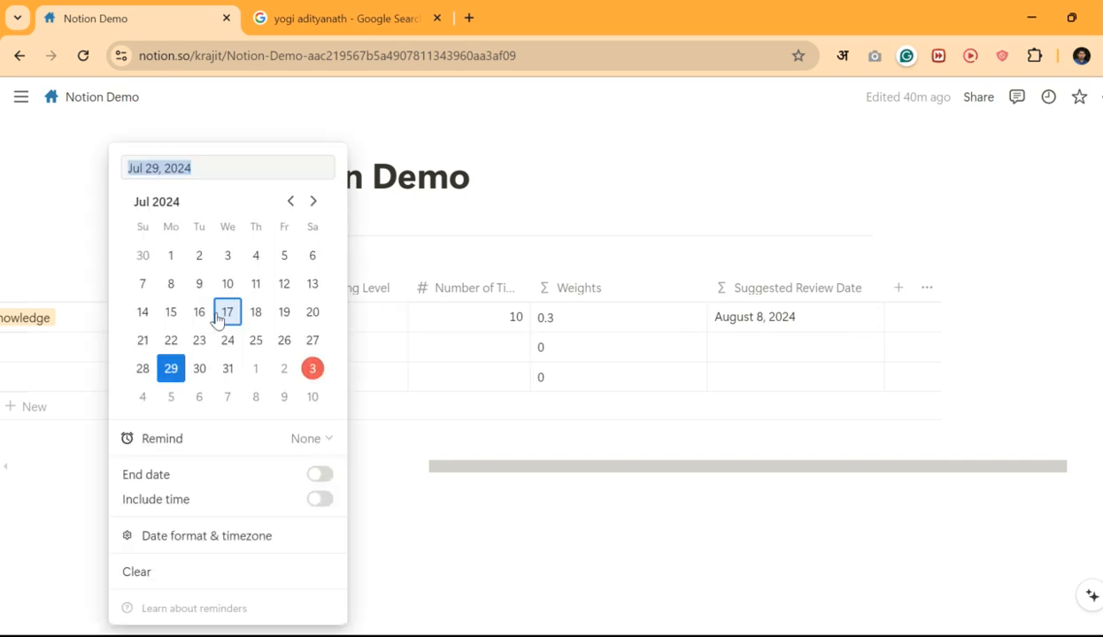
left_click(171, 256)
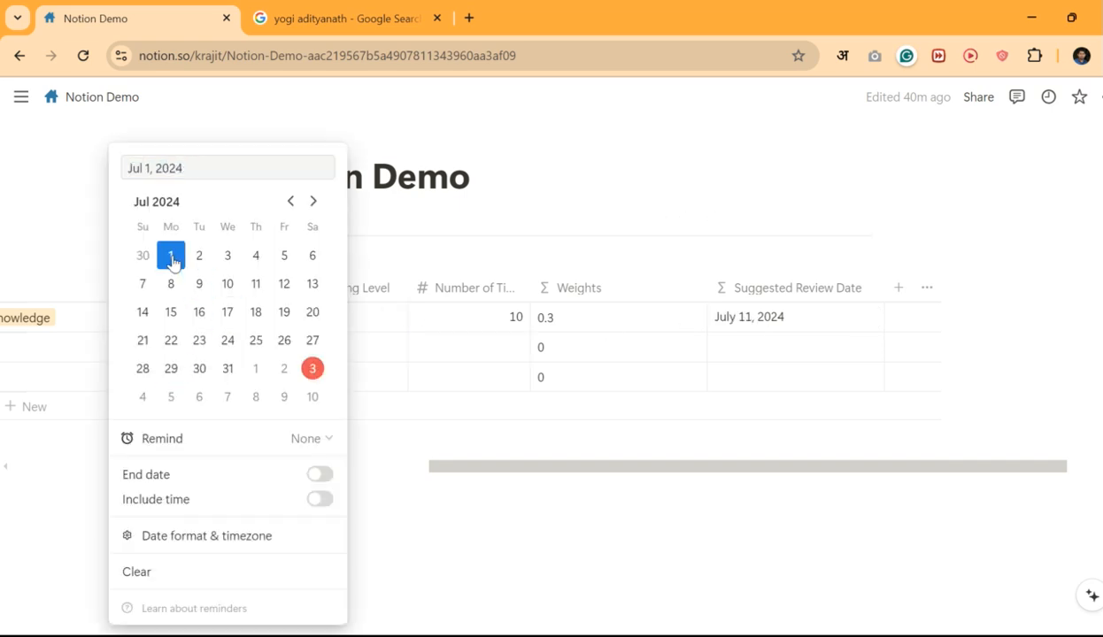
left_click(391, 492)
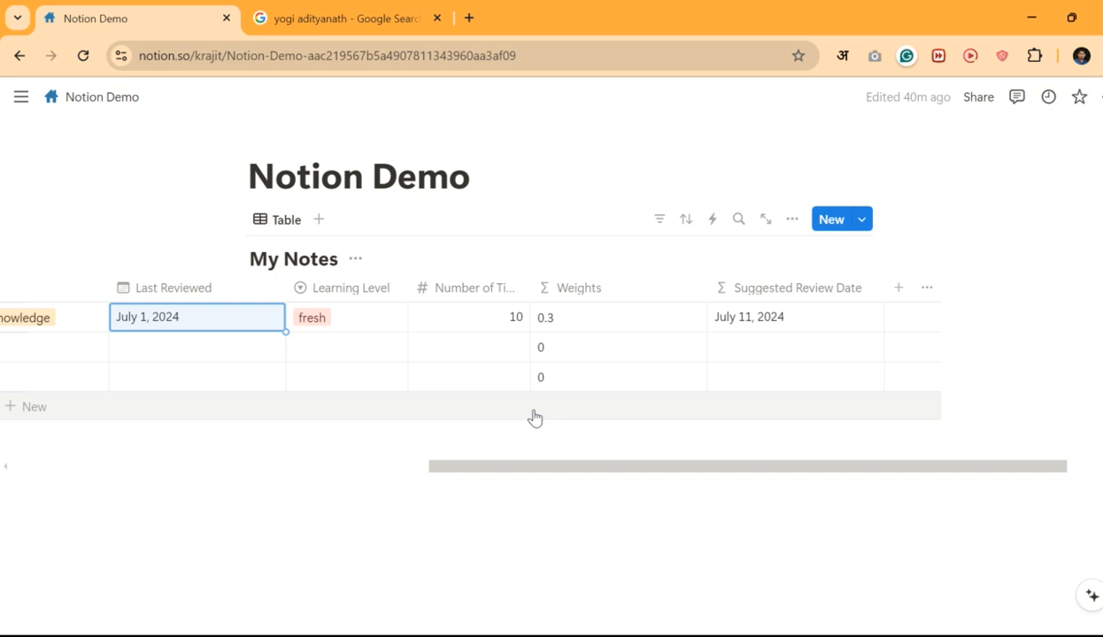
- Multiply Number of Times Reviewed by Weights in the Suggested Review Date formula's dateAdd amount and save the formula
left_click(728, 323)
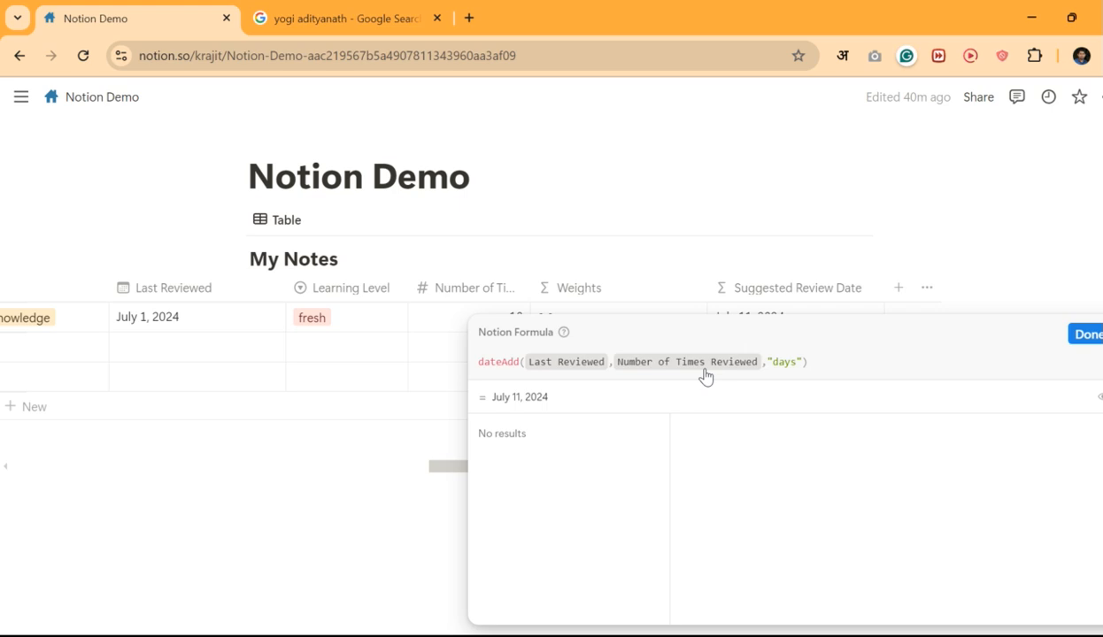
key("Left")
key("Left")
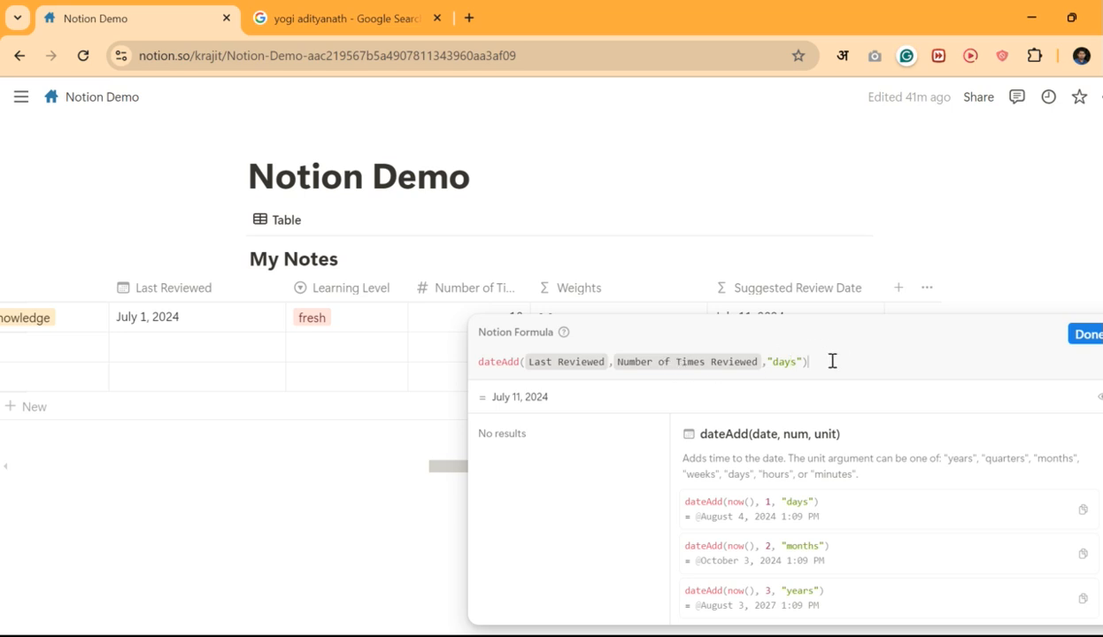
key("Left")
key("Right")
key("Right")
key("Right")
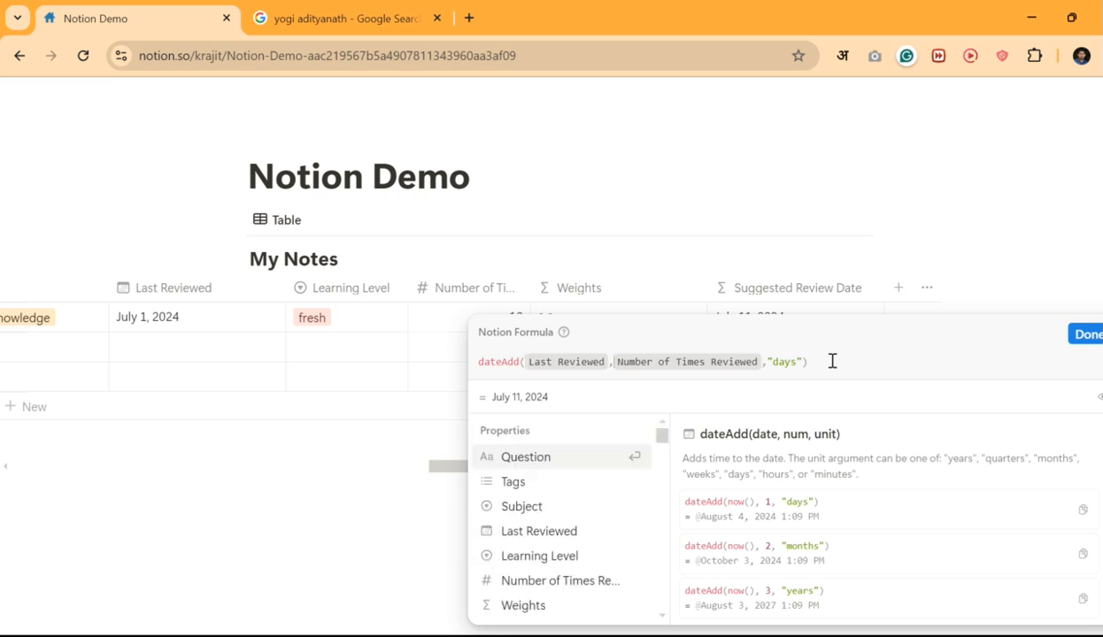
left_click(549, 605)
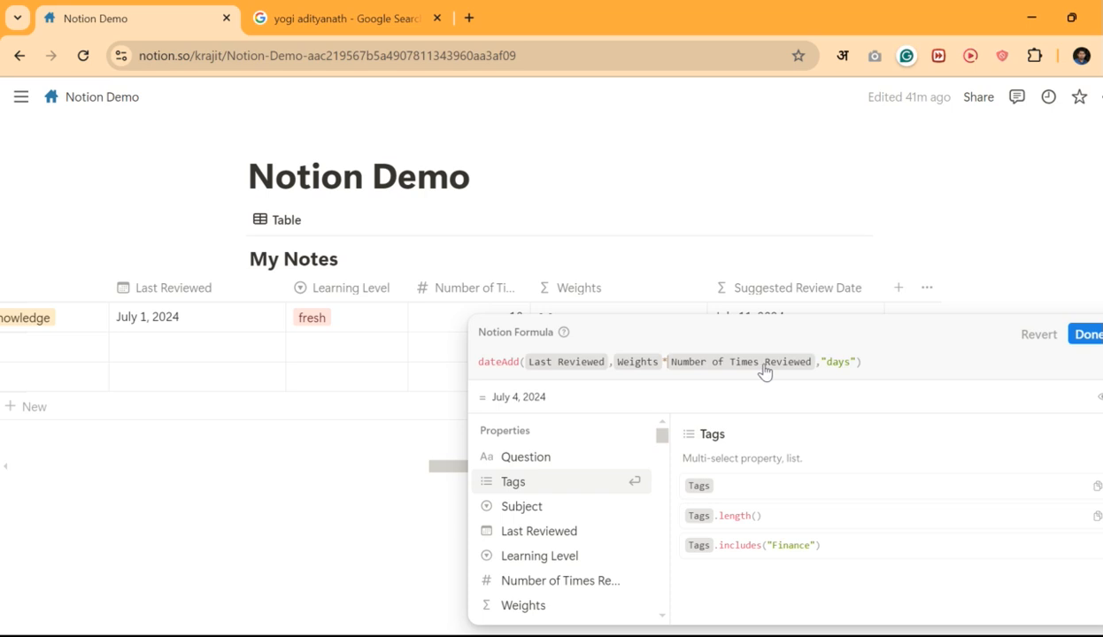
left_click(1083, 336)
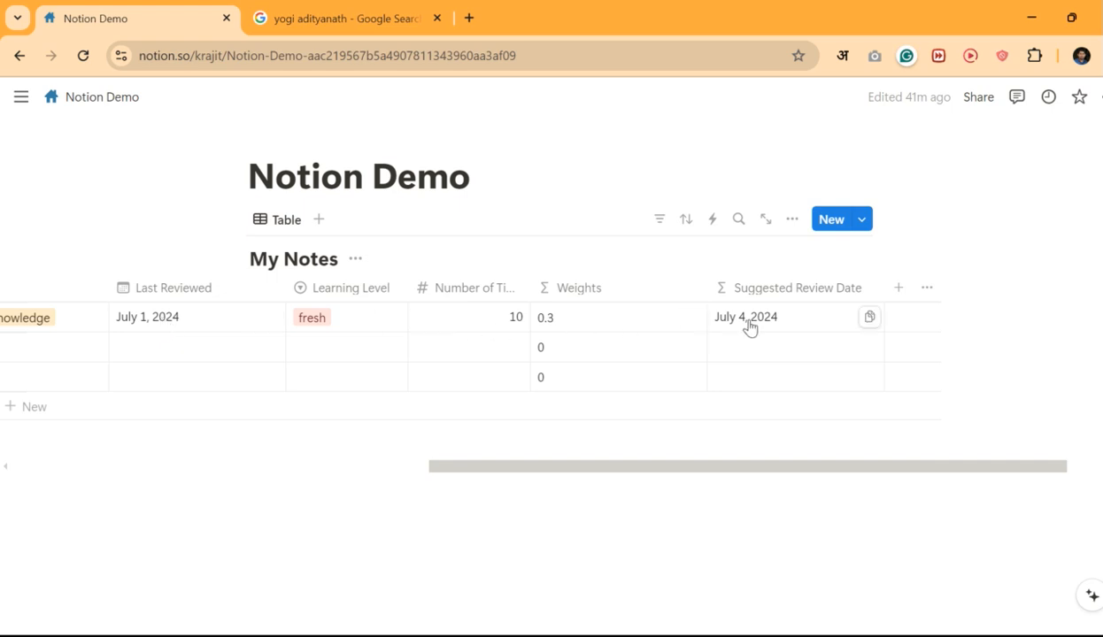
- Test the first row's Learning Level with know it by heart, finishing with it set to learning
left_click(310, 320)
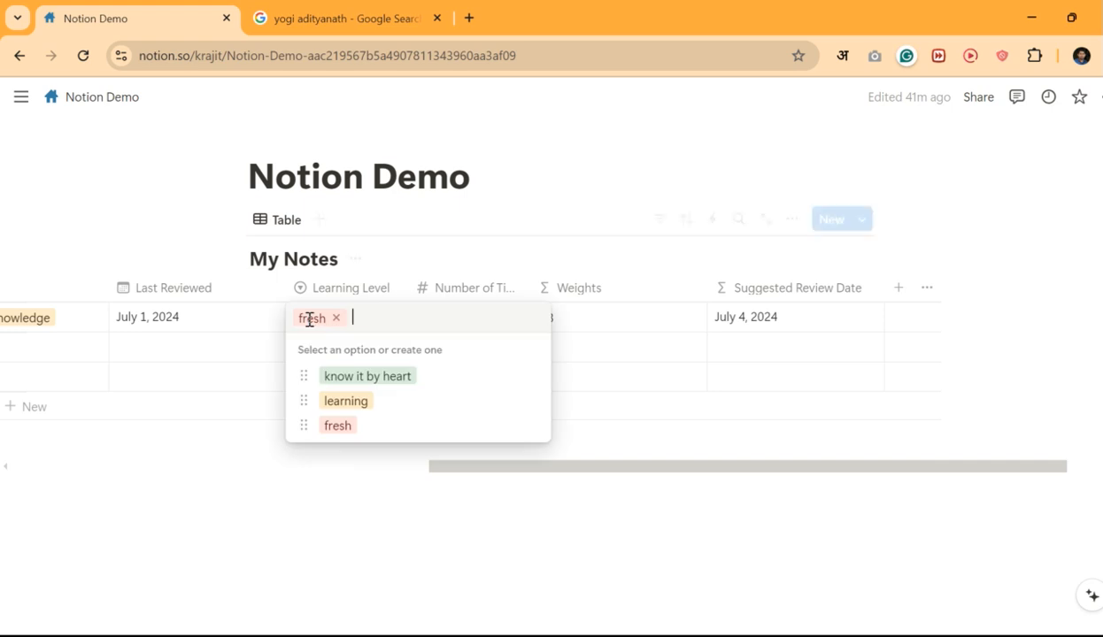
left_click(359, 379)
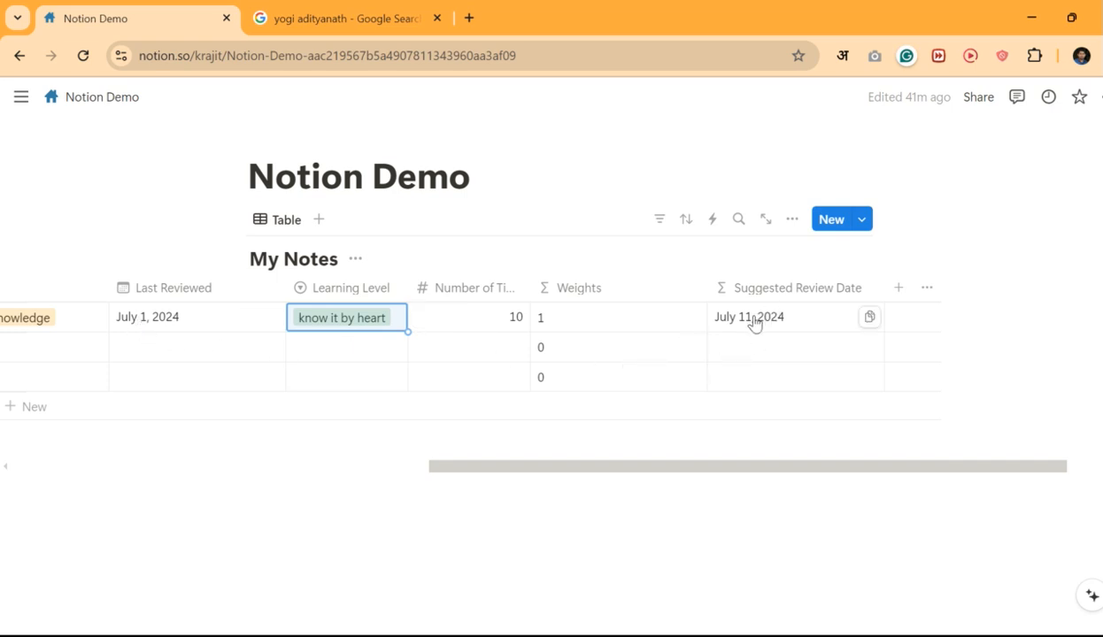
left_click(325, 317)
left_click(345, 401)
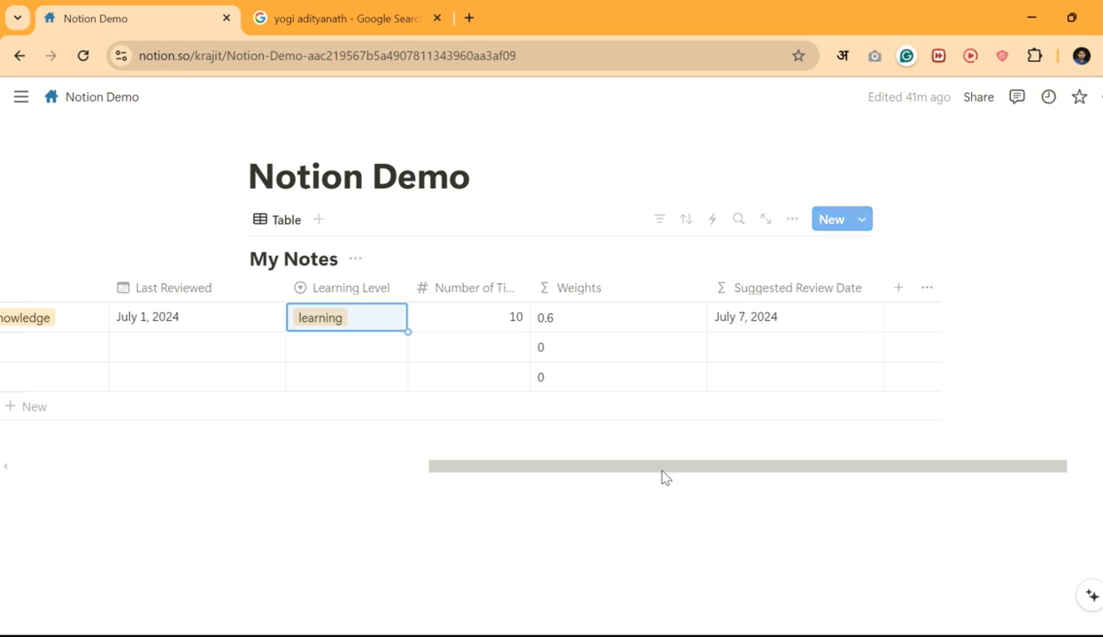
- Narrow the Tags, Subject and Last Reviewed columns so more of the My Notes table fits on the page
left_click_drag(667, 474, 371, 485)
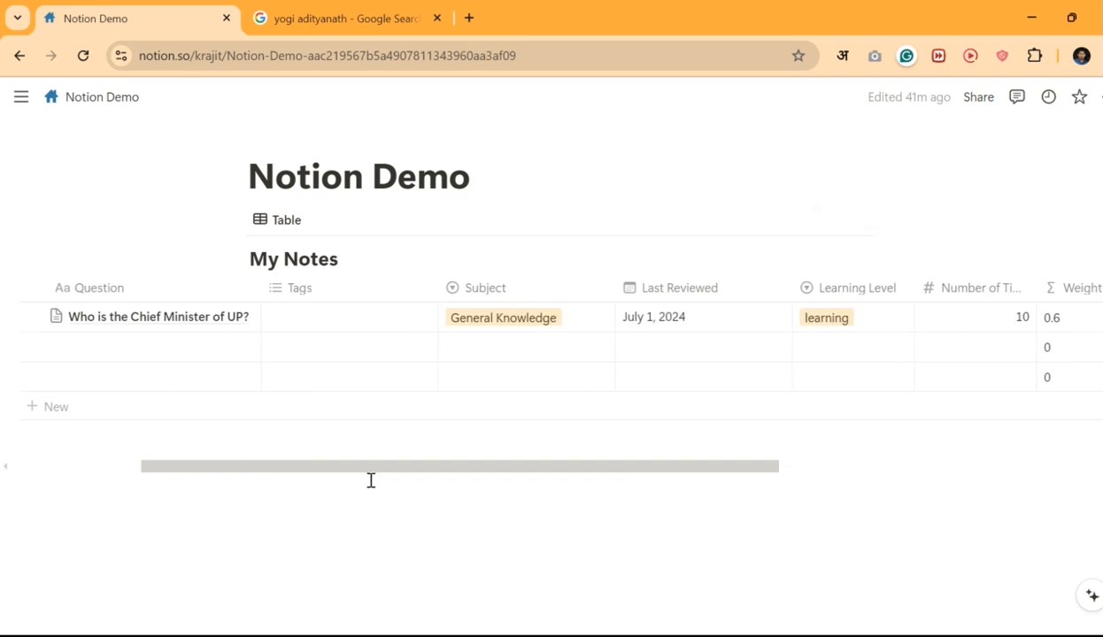
left_click_drag(438, 293, 340, 286)
left_click_drag(524, 285, 487, 288)
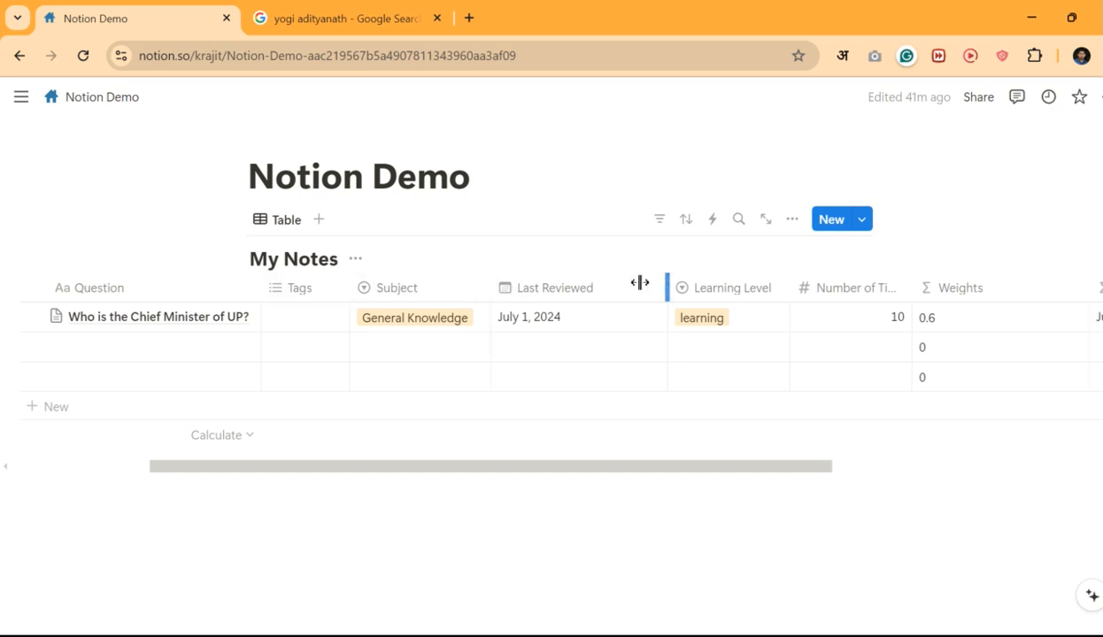
left_click_drag(639, 282, 616, 285)
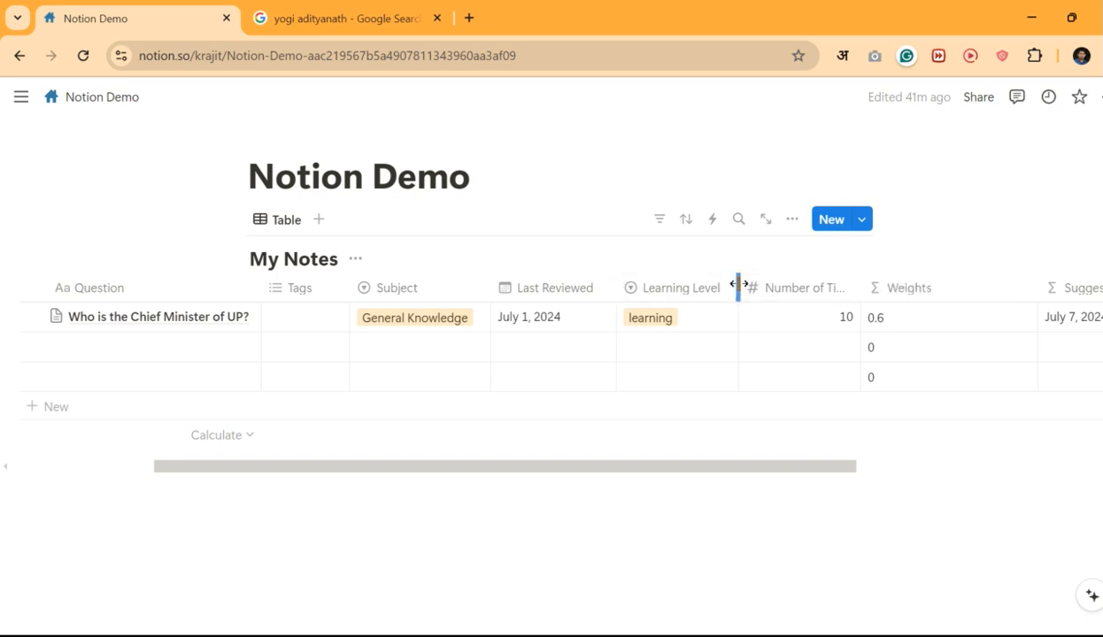
- Review the Suggested Review Date formula and examine the first row's values across all columns of the table
left_click_drag(746, 467, 920, 468)
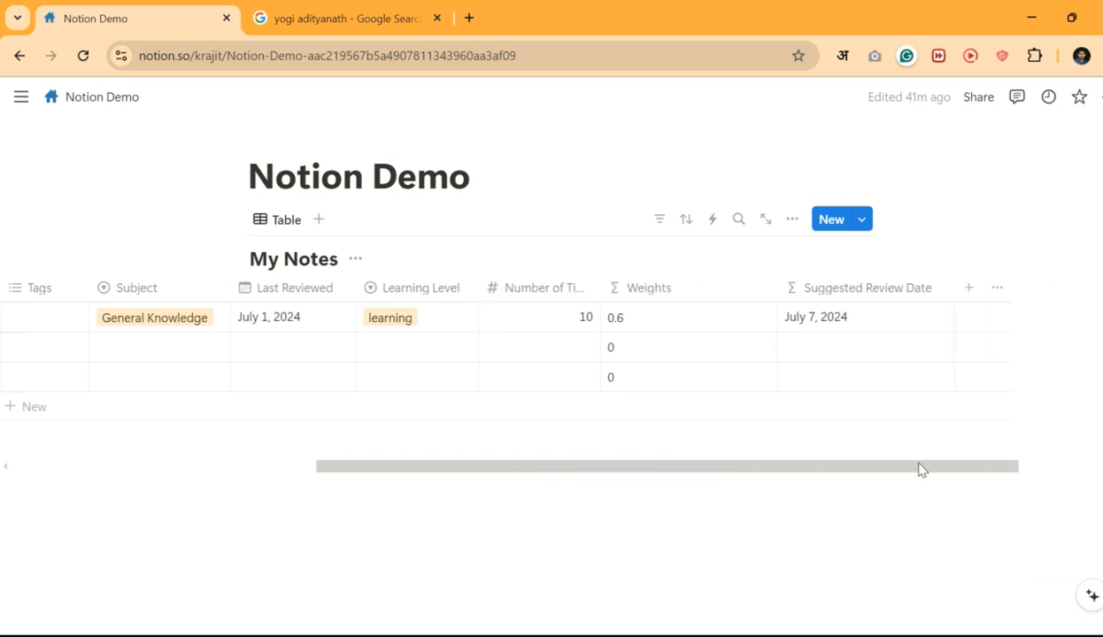
left_click(826, 323)
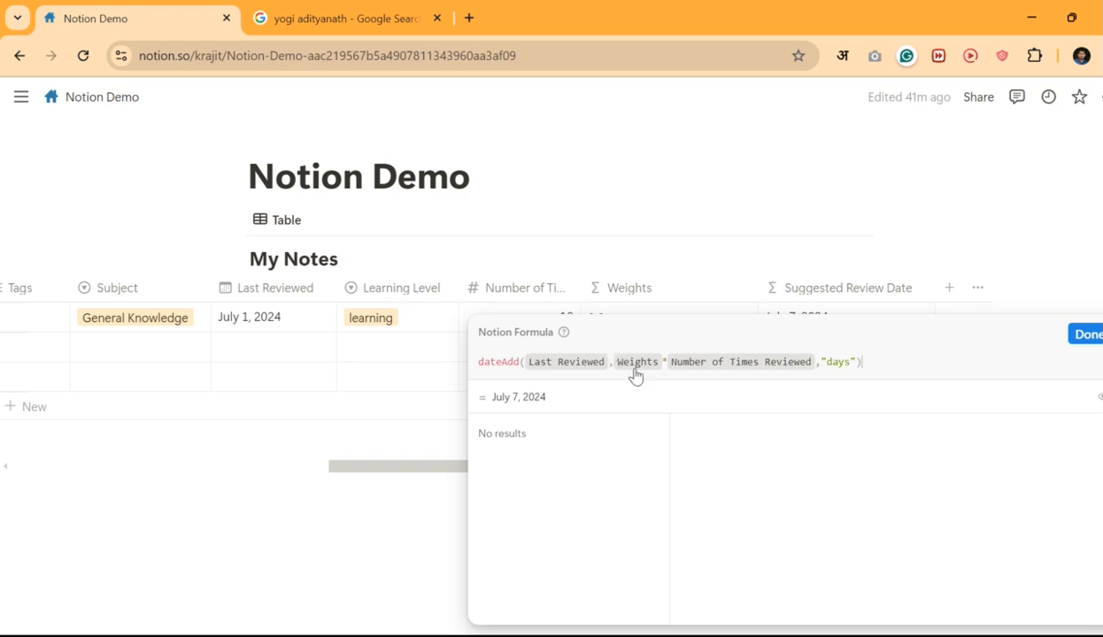
left_click(1089, 335)
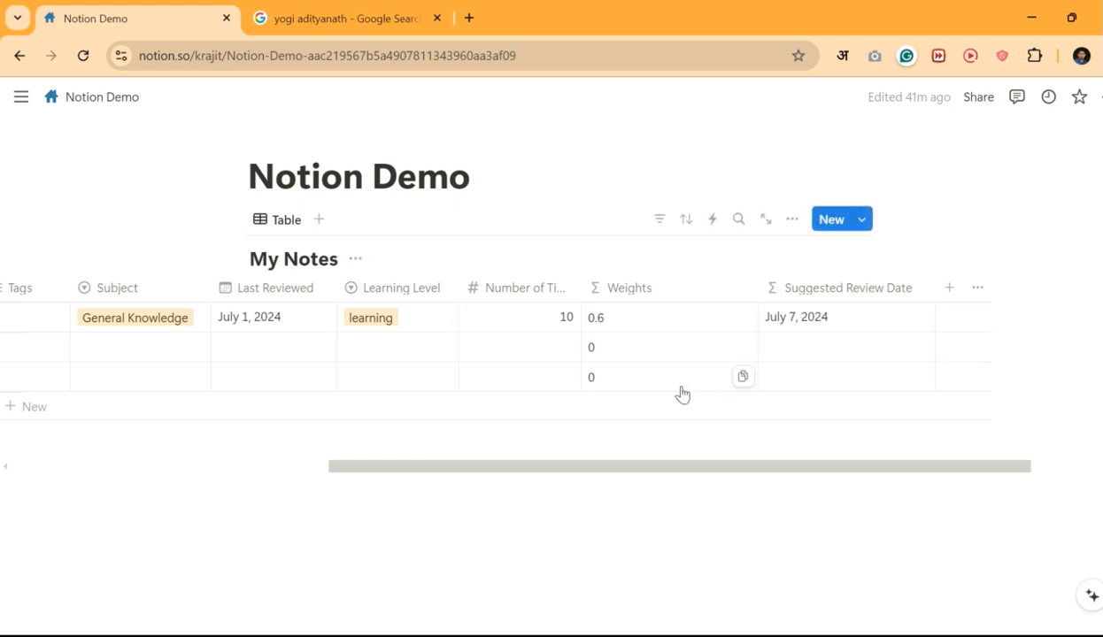
scroll(681, 394, "left", 5)
scroll(682, 394, "left", 3)
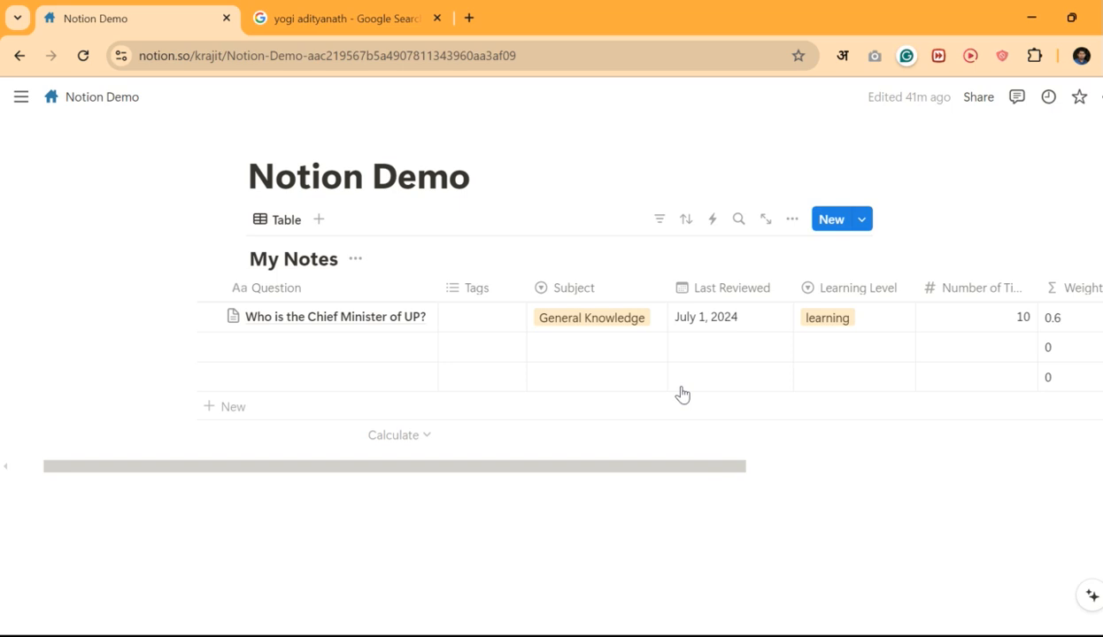
scroll(681, 394, "right", 4)
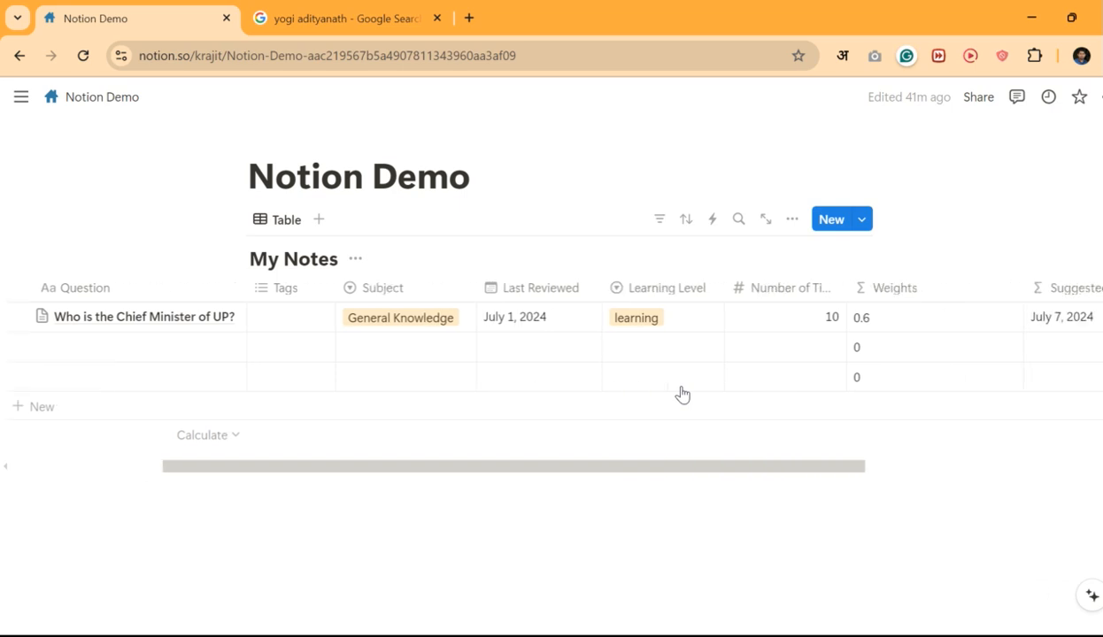
scroll(681, 394, "right", 5)
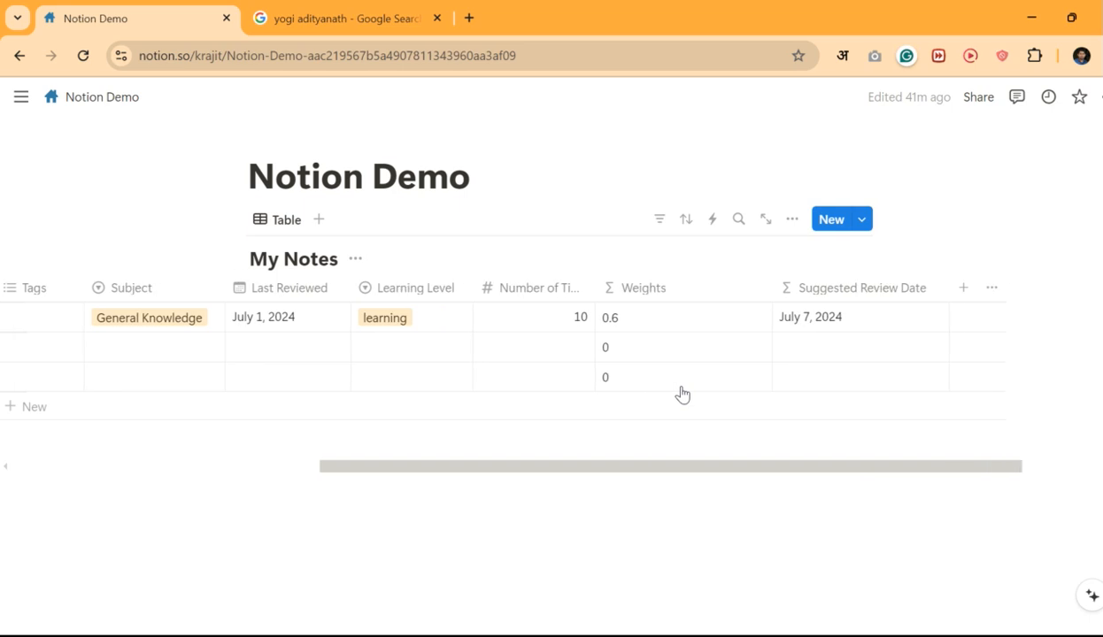